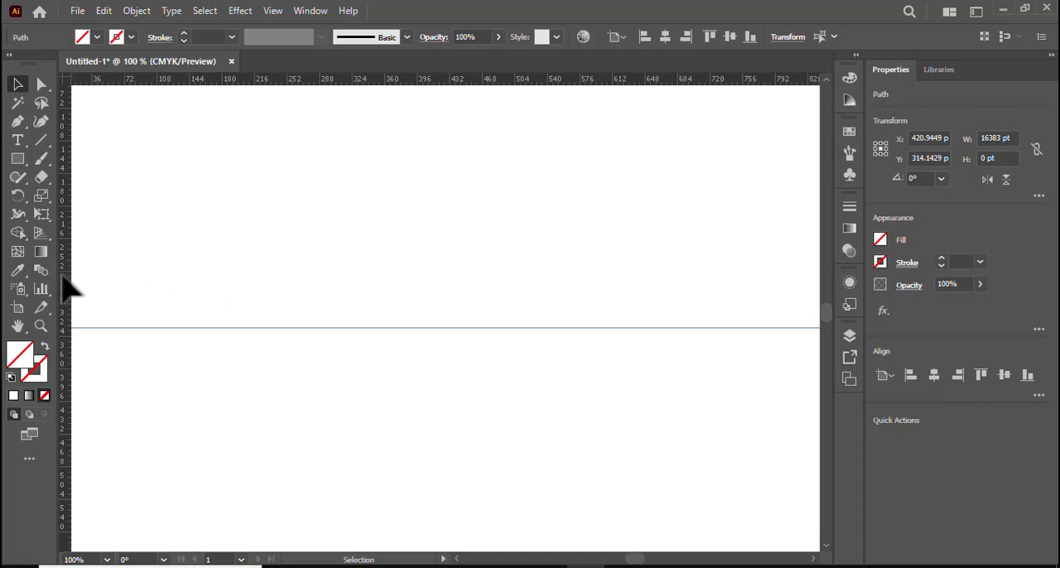
Add a vertical guide and align it and the horizontal guide to the centre of the artboard.
{"action": "left_click_drag", "start_coordinate": [64, 276], "coordinate": [474, 315]}
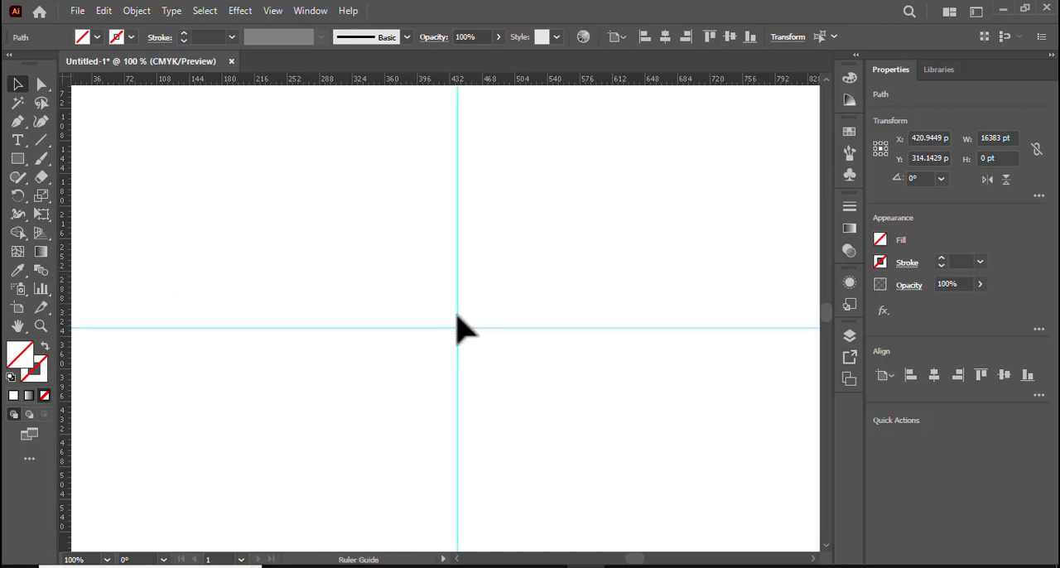
{"action": "left_click", "coordinate": [1005, 379]}
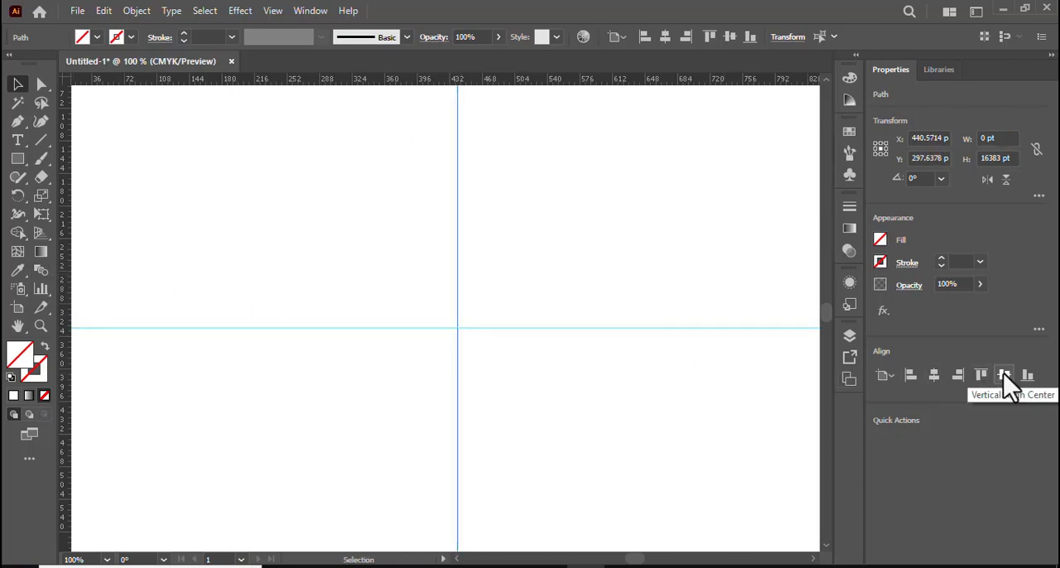
{"action": "key", "text": "ctrl+a"}
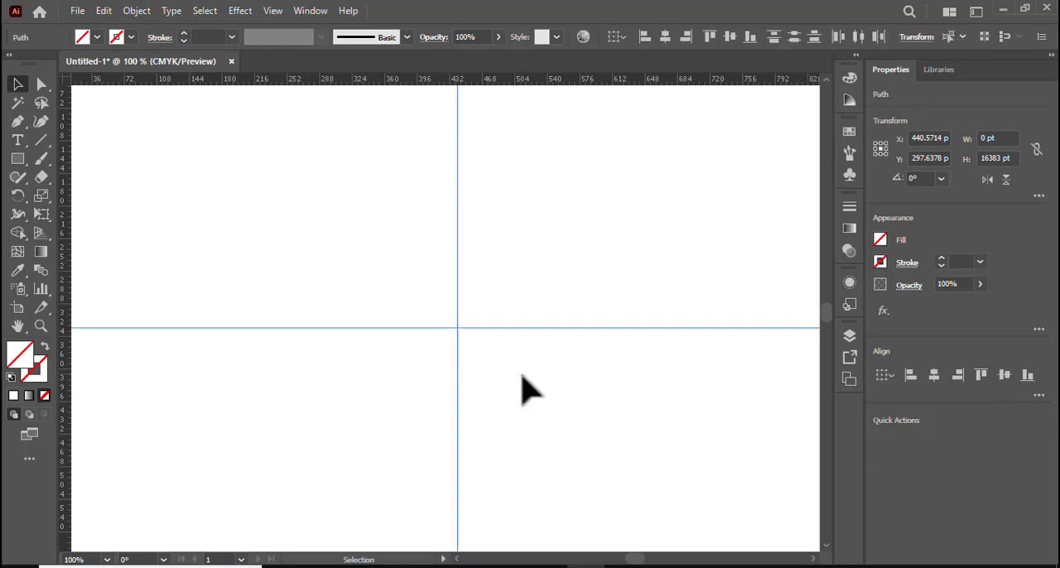
{"action": "left_click", "coordinate": [933, 377]}
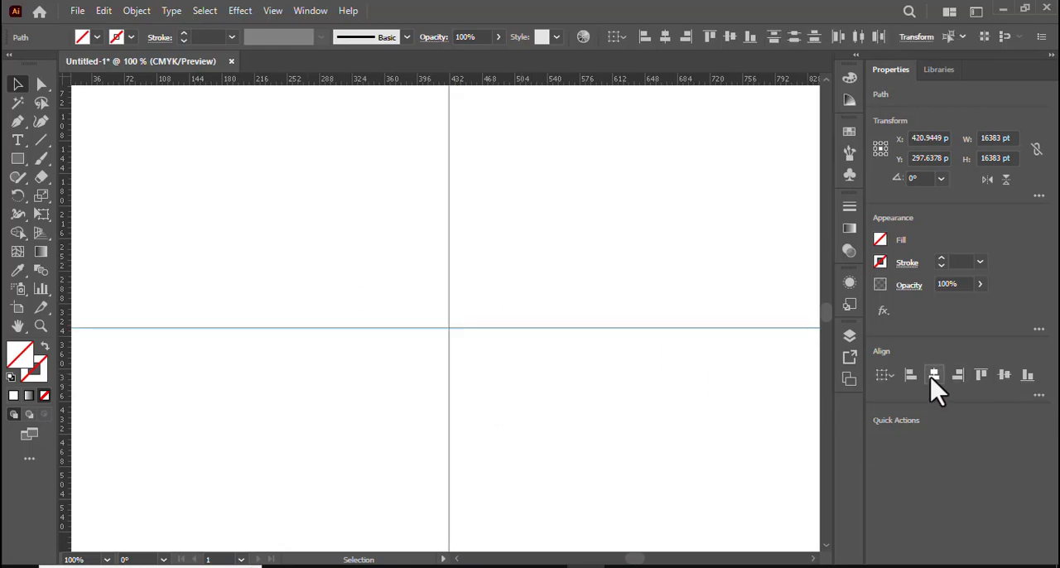
{"action": "left_click", "coordinate": [1007, 372]}
{"action": "left_click_drag", "start_coordinate": [333, 264], "coordinate": [519, 379]}
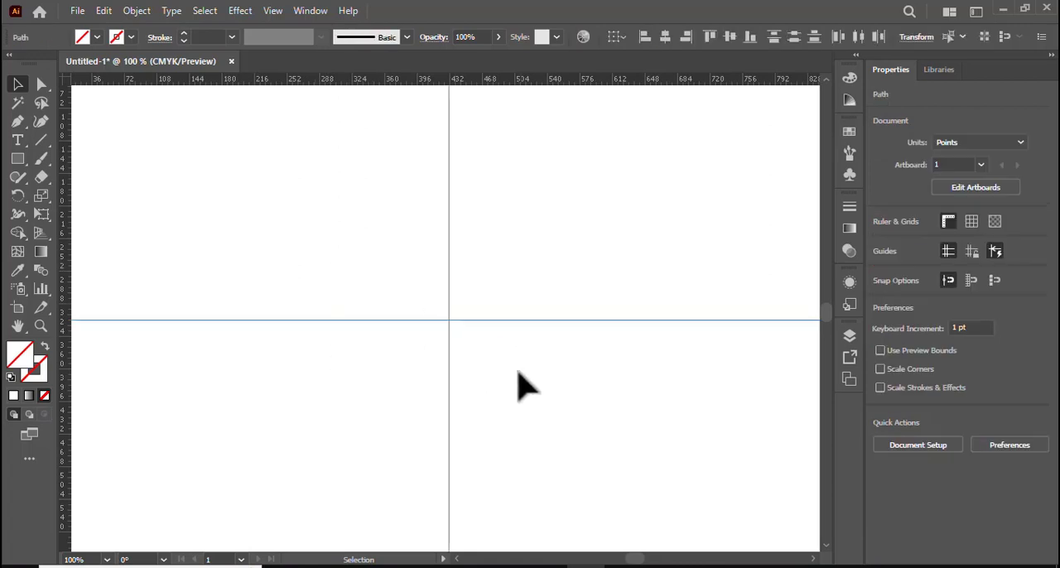
Lock the two centred guides.
{"action": "left_click", "coordinate": [131, 12]}
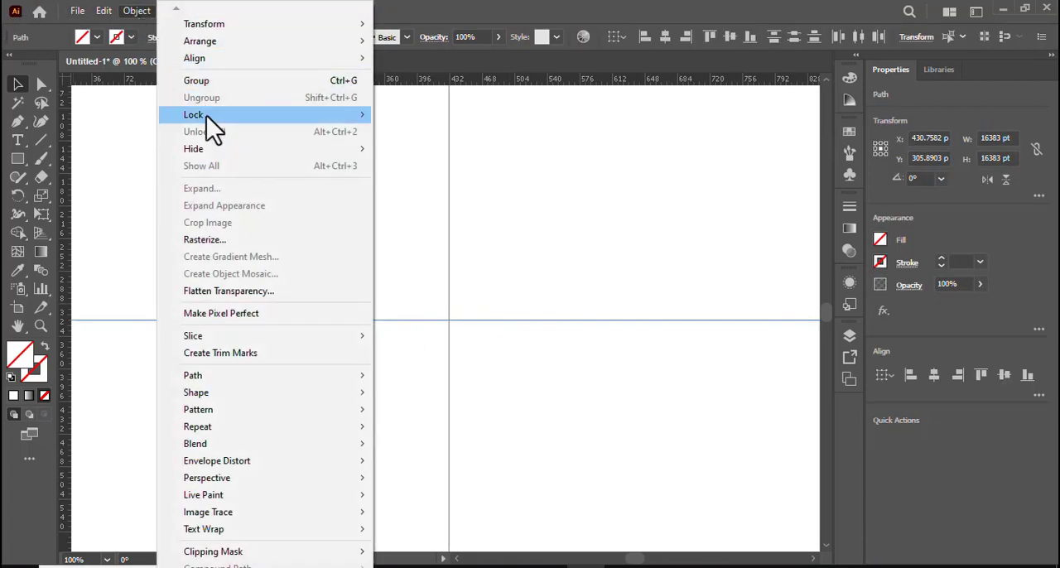
{"action": "mouse_move", "coordinate": [207, 115]}
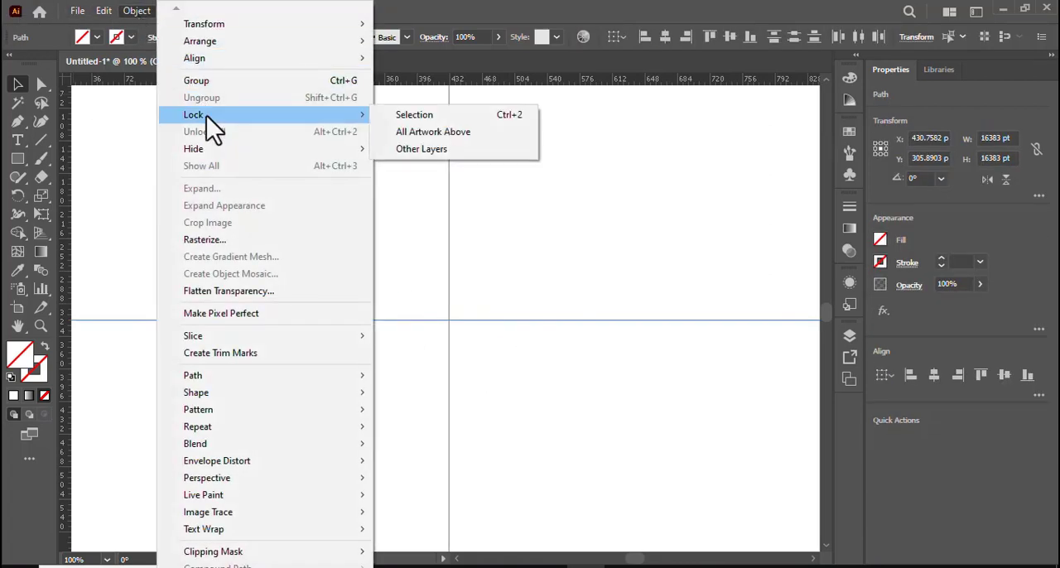
{"action": "left_click", "coordinate": [444, 115]}
Create a 500 by 500 pt square with the Rectangle tool.
{"action": "scroll", "coordinate": [472, 264], "scroll_direction": "up", "scroll_amount": 1}
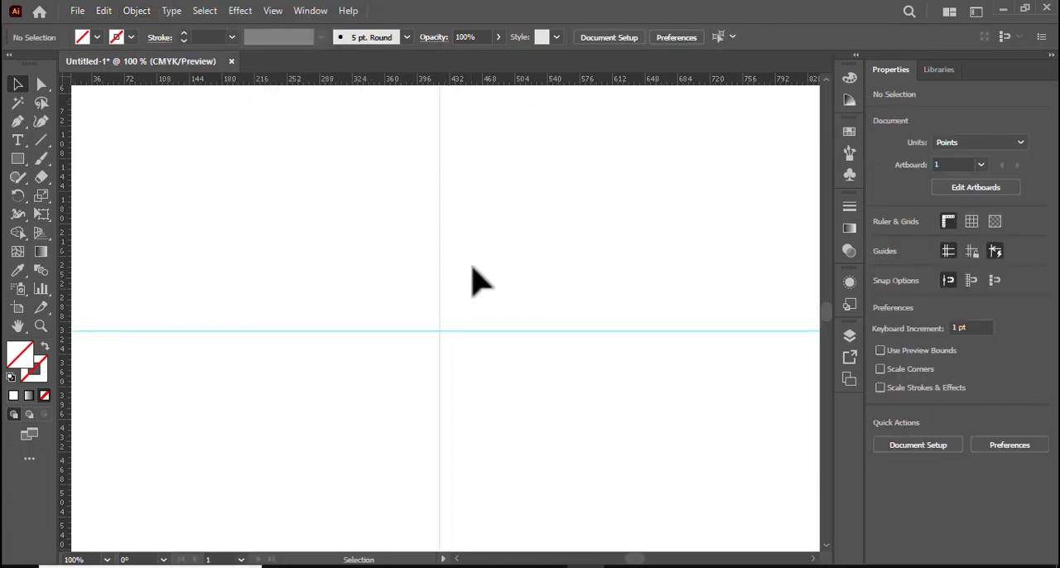
{"action": "right_click", "coordinate": [12, 158]}
{"action": "left_click", "coordinate": [143, 157]}
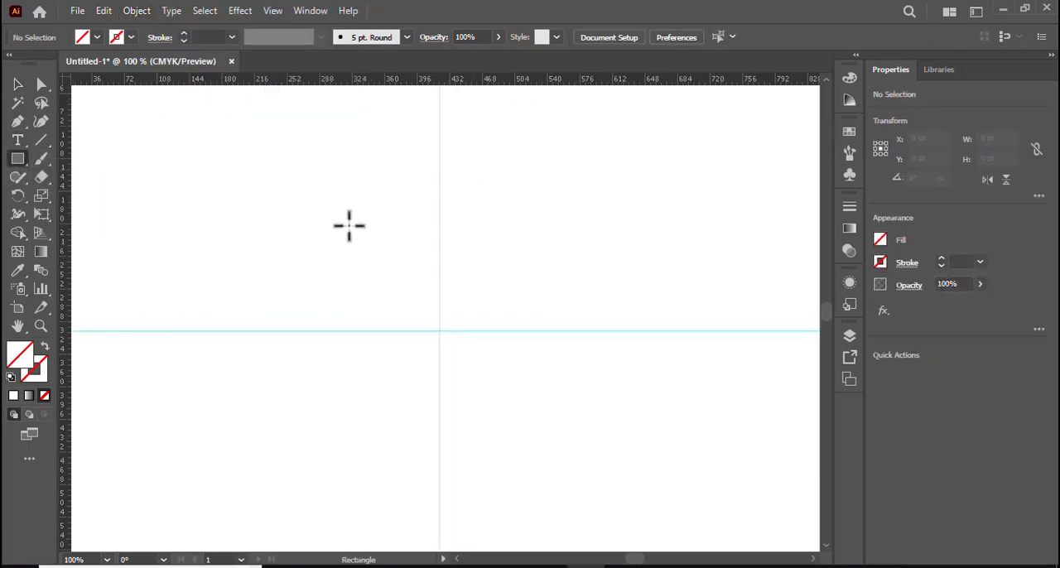
{"action": "left_click", "coordinate": [349, 224]}
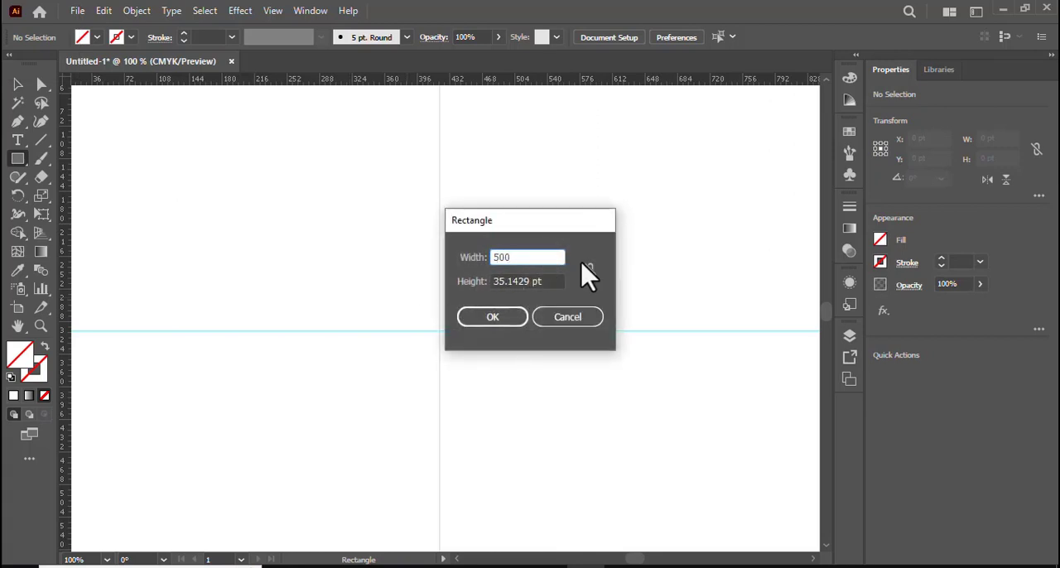
{"action": "key", "text": "Tab"}
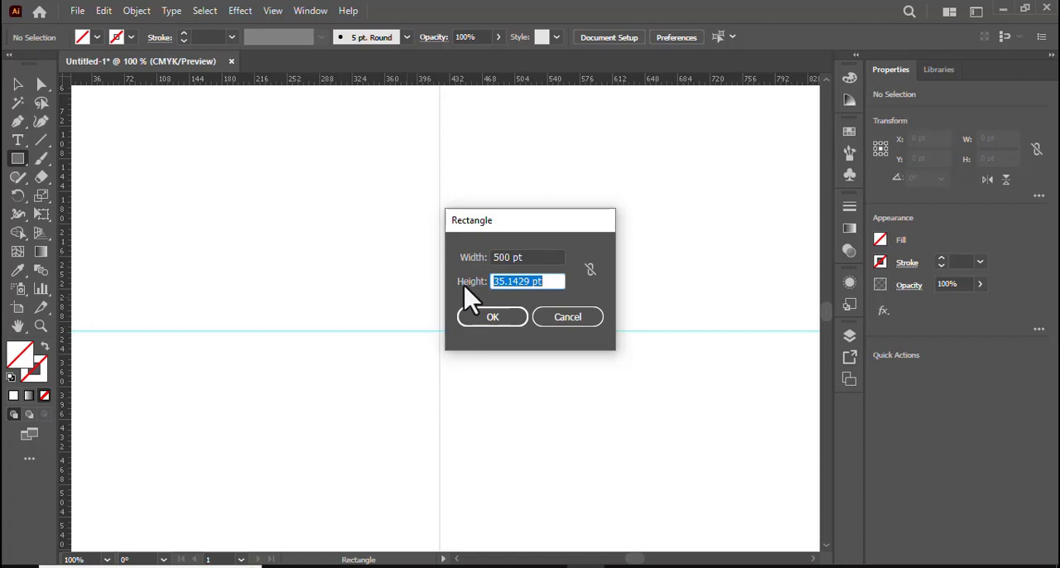
{"action": "left_click", "coordinate": [495, 322]}
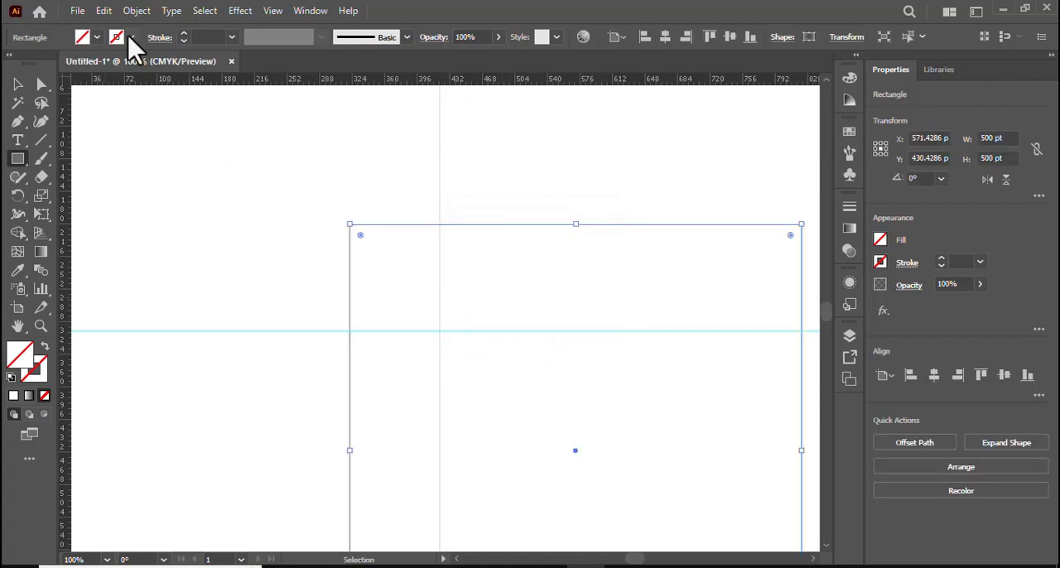
Give the 500 pt square a black stroke and centre it horizontally and vertically on the artboard.
{"action": "left_click", "coordinate": [130, 38]}
{"action": "left_click", "coordinate": [44, 64]}
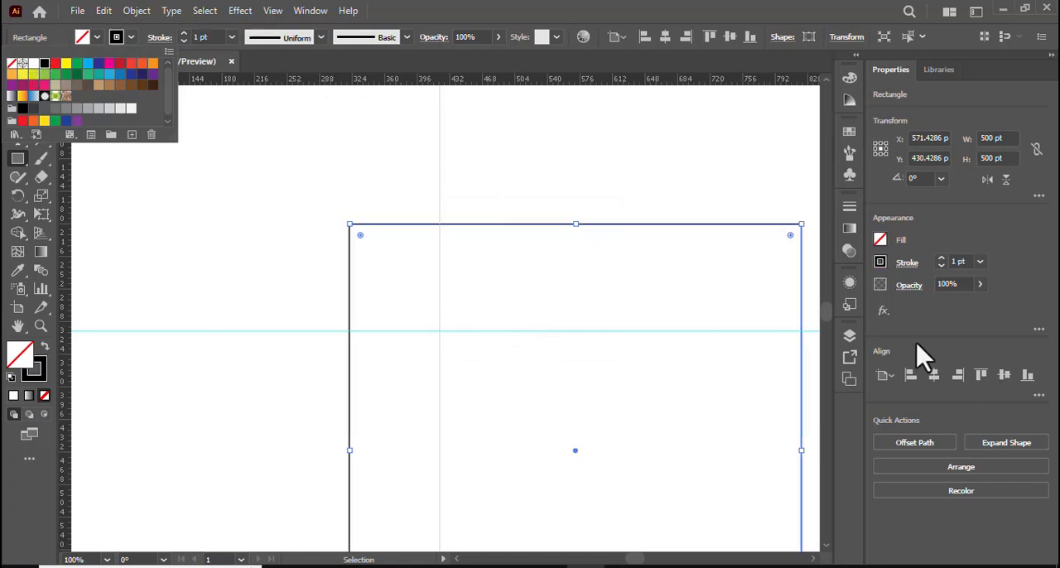
{"action": "left_click", "coordinate": [933, 375]}
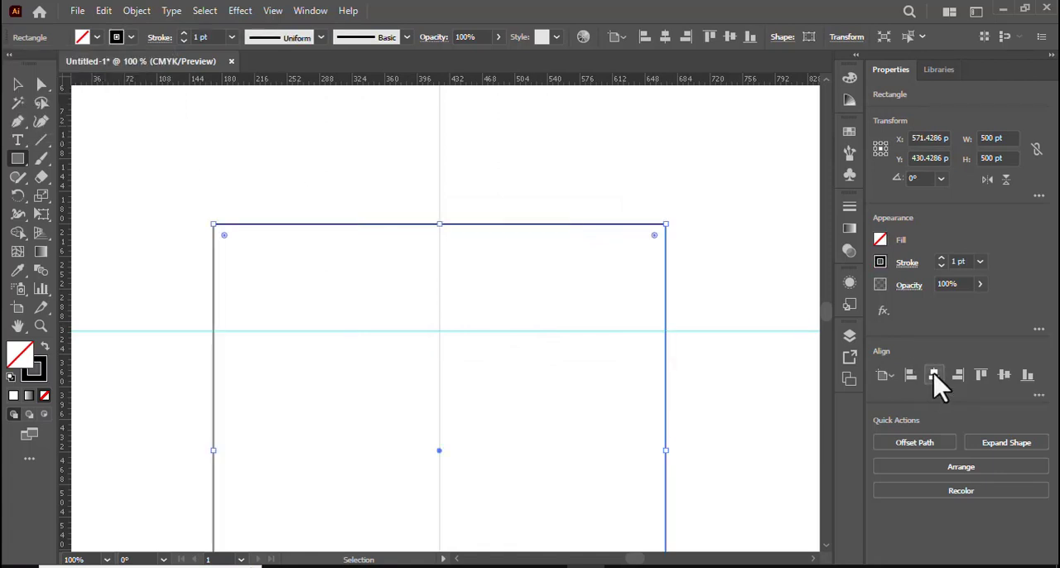
{"action": "left_click", "coordinate": [1005, 377]}
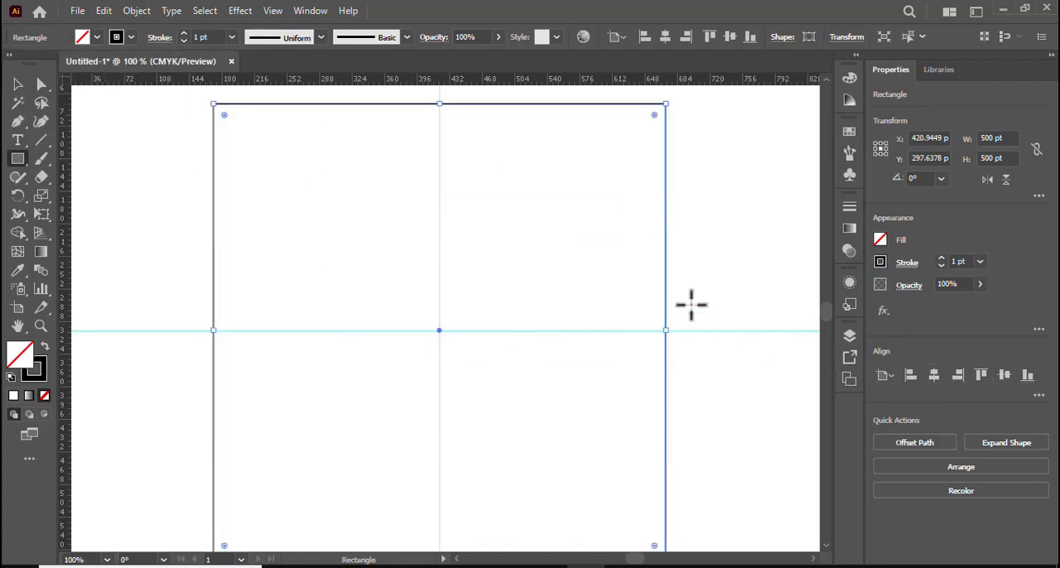
Create a 200 by 200 pt square and centre it horizontally and vertically inside the large square.
{"action": "scroll", "coordinate": [738, 269], "scroll_direction": "down", "scroll_amount": 1}
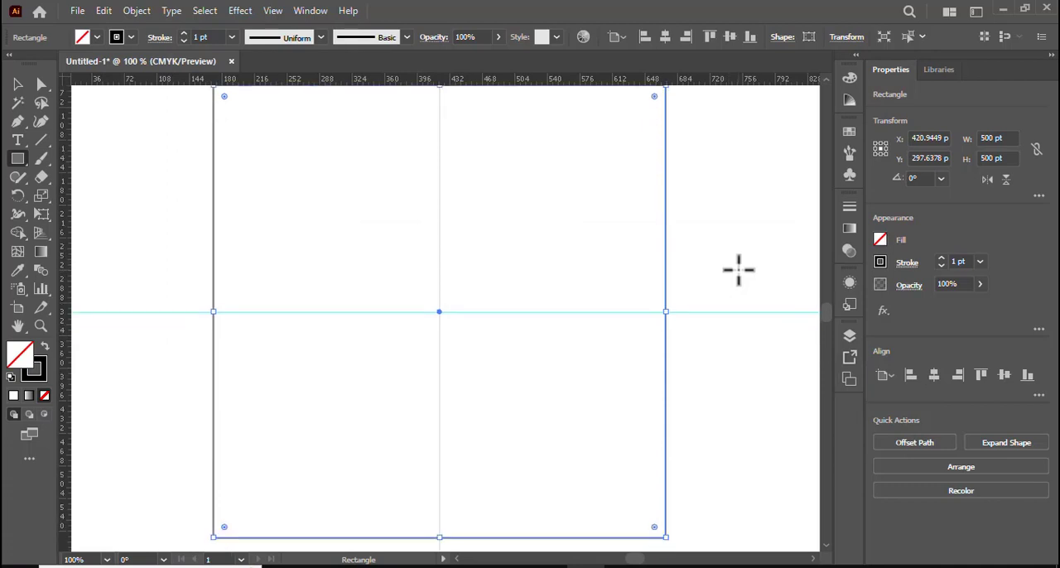
{"action": "left_click", "coordinate": [344, 232]}
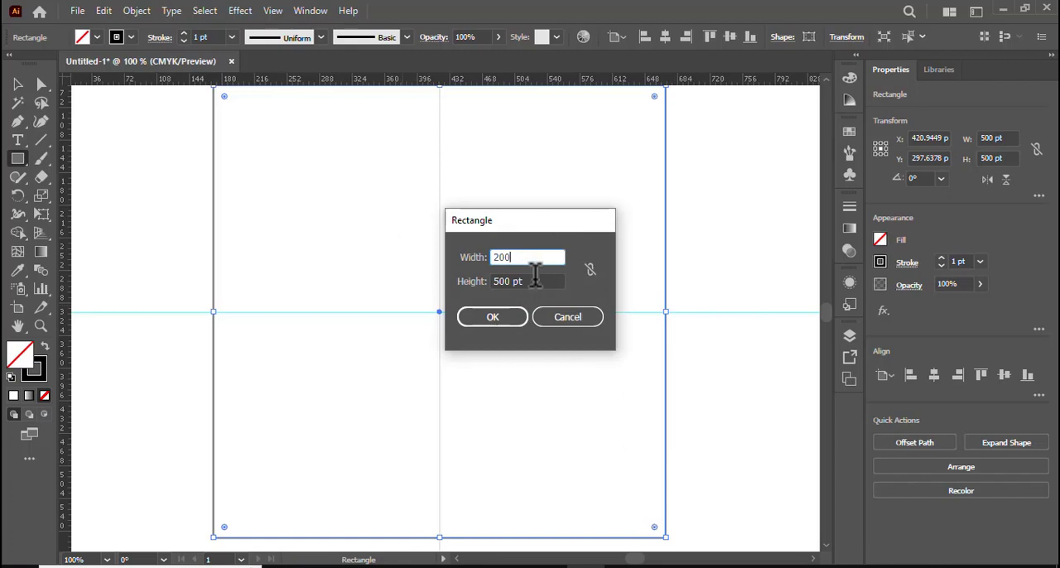
{"action": "left_click", "coordinate": [497, 281]}
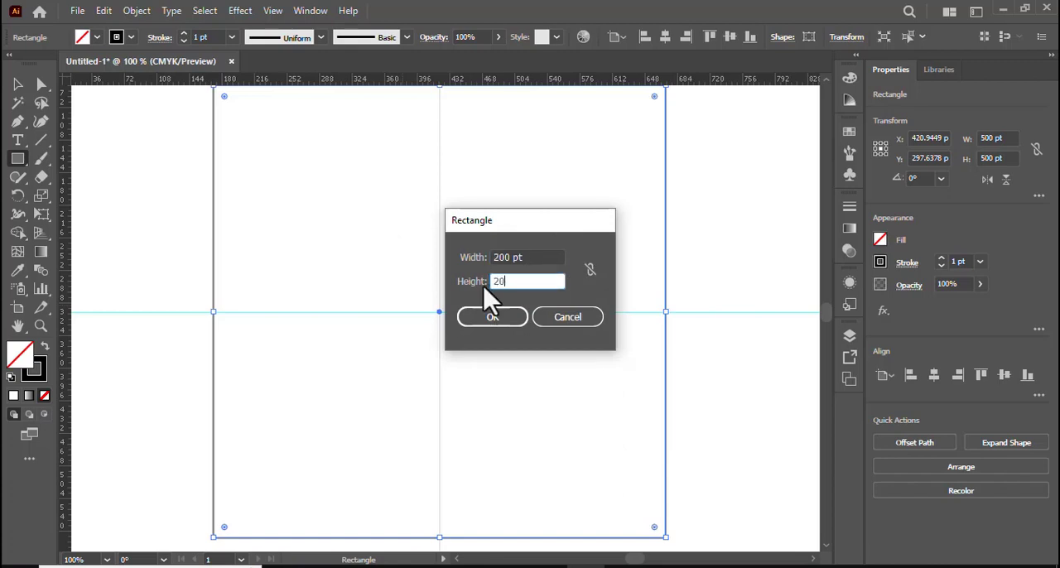
{"action": "left_click", "coordinate": [512, 318]}
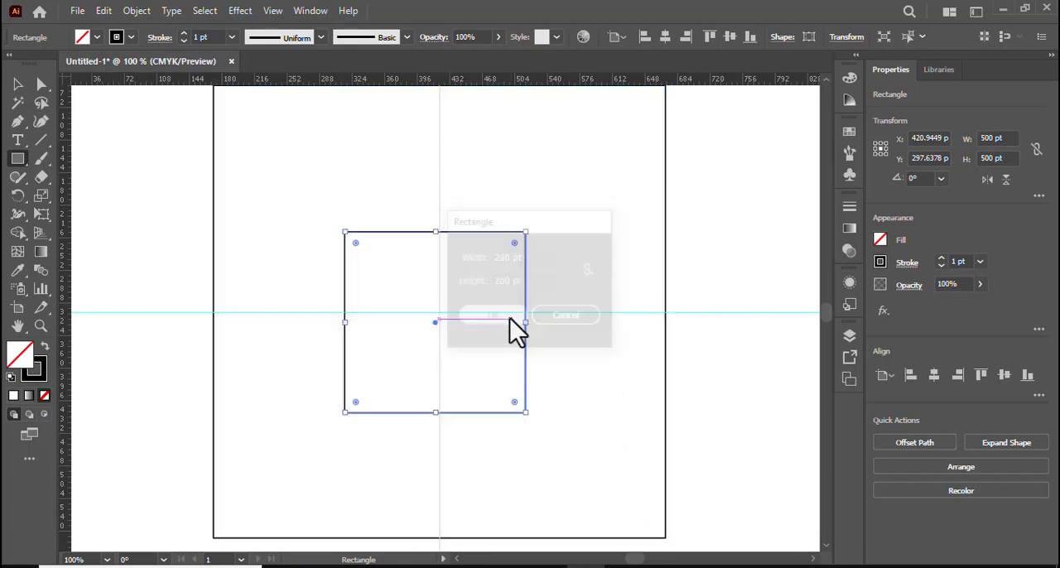
{"action": "left_click", "coordinate": [936, 377]}
{"action": "left_click", "coordinate": [1005, 378]}
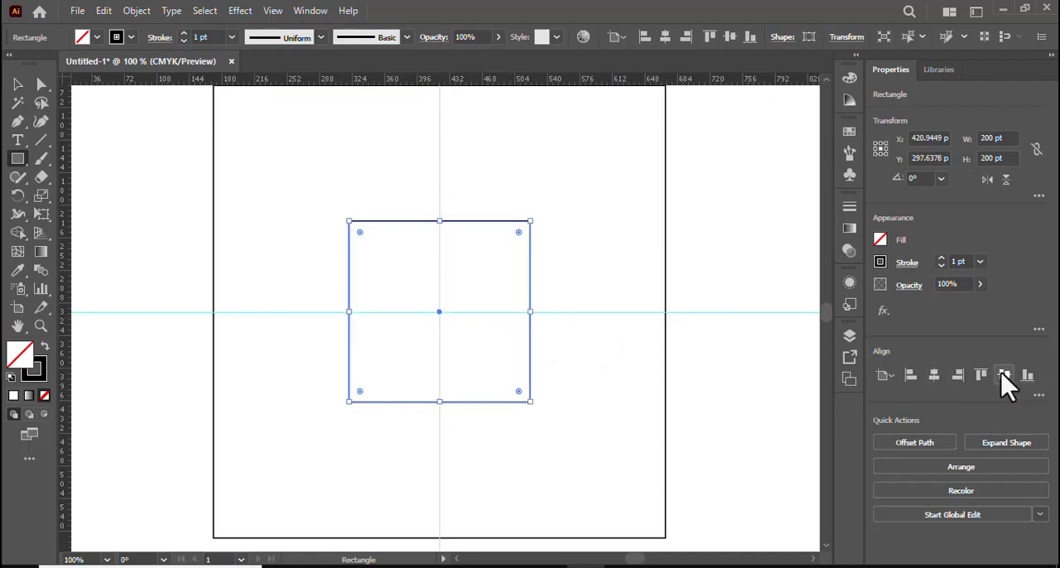
Make a blend between the 500 pt and 200 pt squares.
{"action": "scroll", "coordinate": [258, 280], "scroll_direction": "up", "scroll_amount": 1}
{"action": "left_click", "coordinate": [17, 84]}
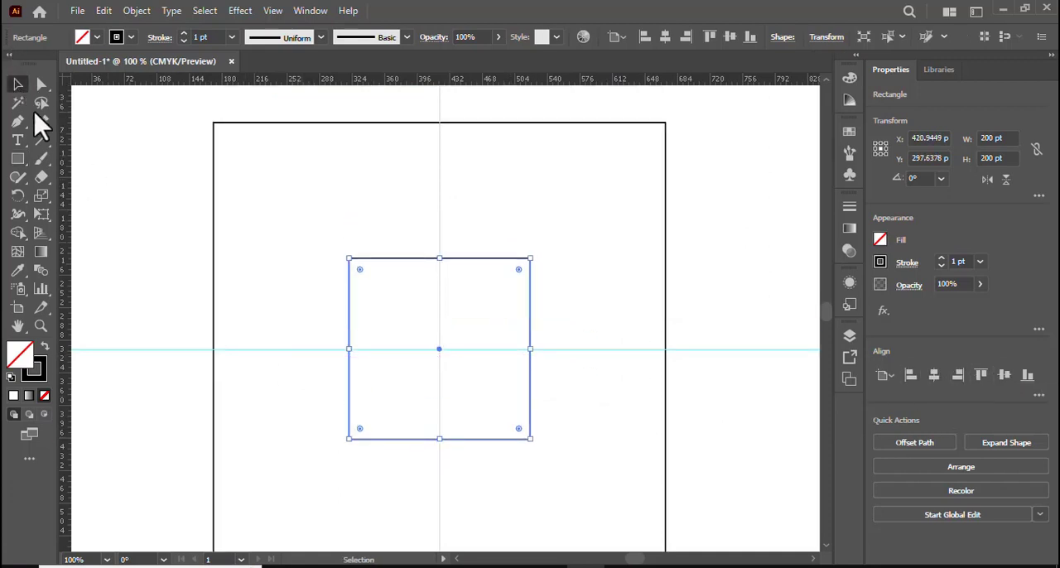
{"action": "left_click_drag", "start_coordinate": [150, 160], "coordinate": [396, 305]}
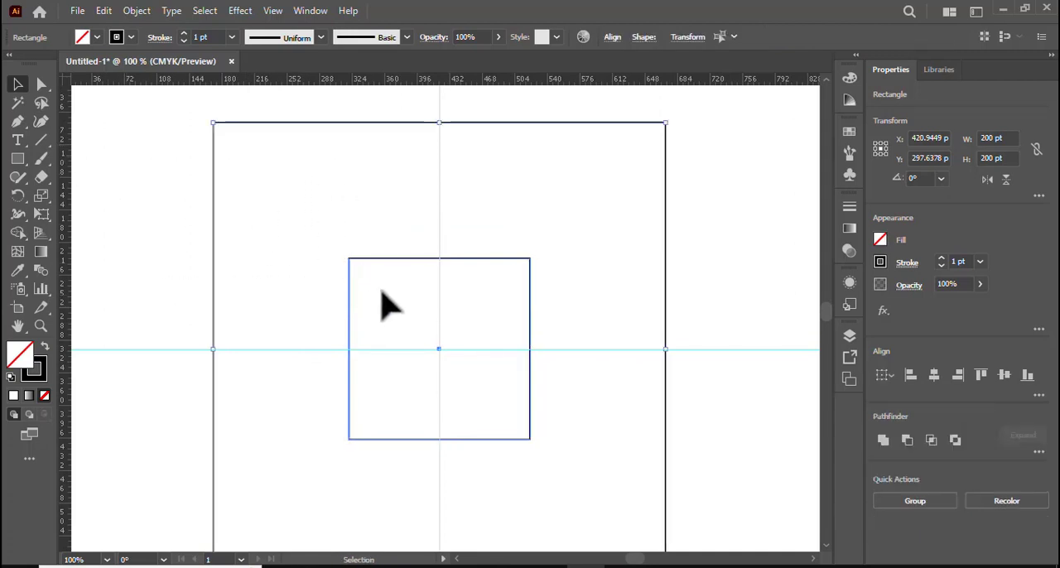
{"action": "left_click", "coordinate": [137, 11]}
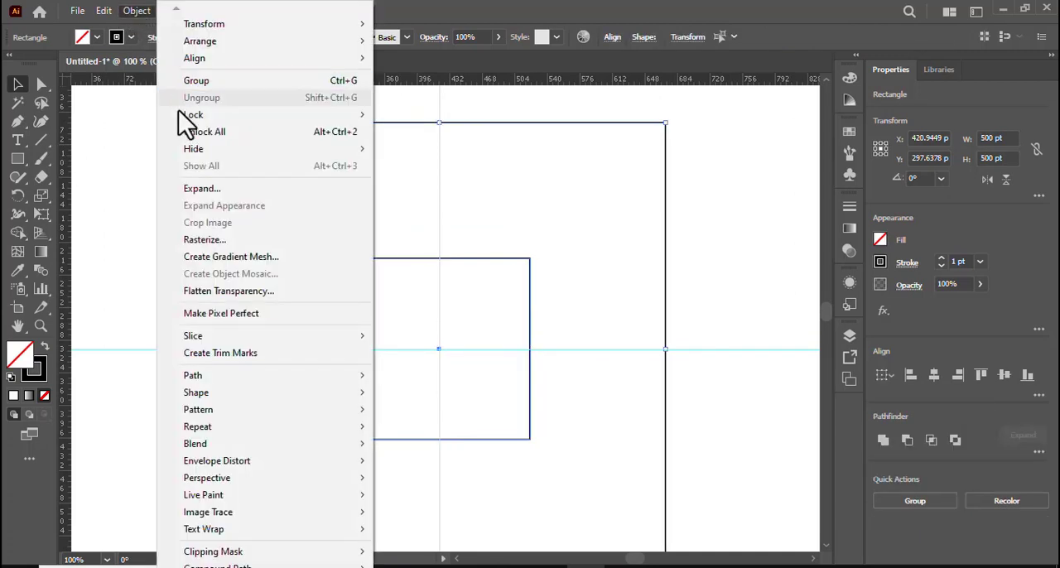
{"action": "mouse_move", "coordinate": [228, 446]}
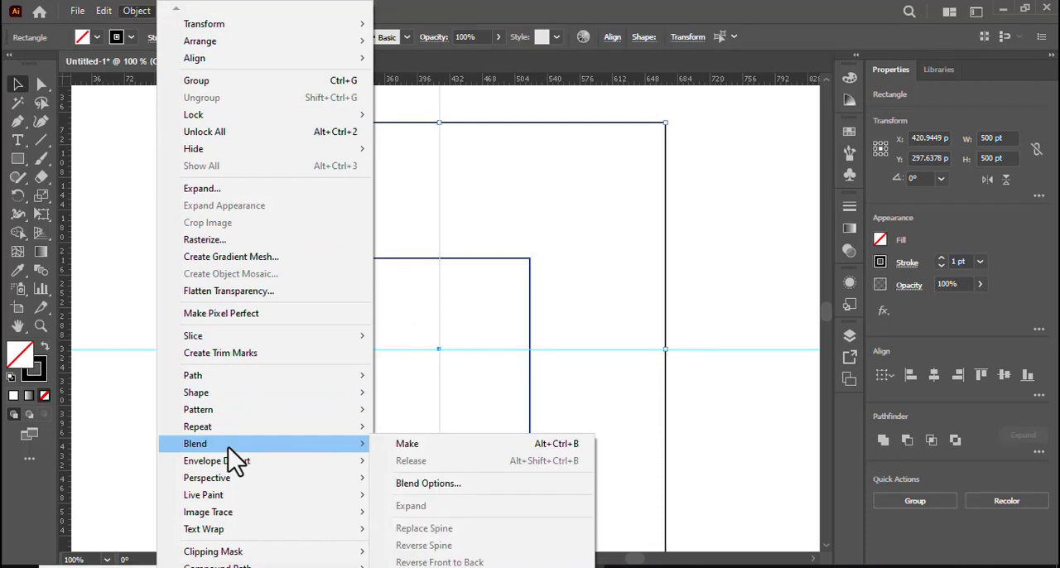
{"action": "left_click", "coordinate": [469, 446]}
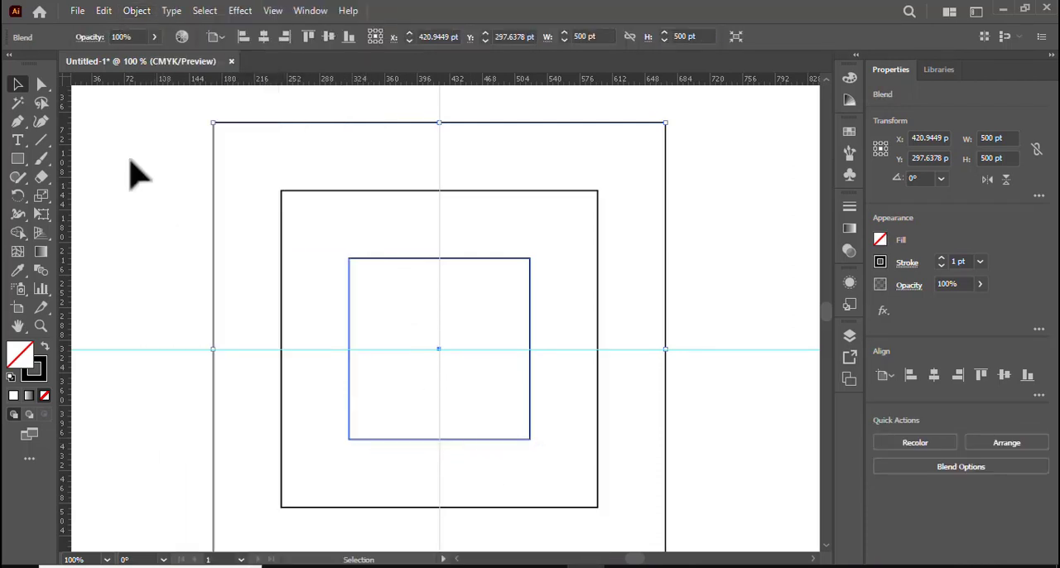
Set the blend spacing to Specified Steps with 4 steps between the outer and inner squares.
{"action": "left_click", "coordinate": [129, 12]}
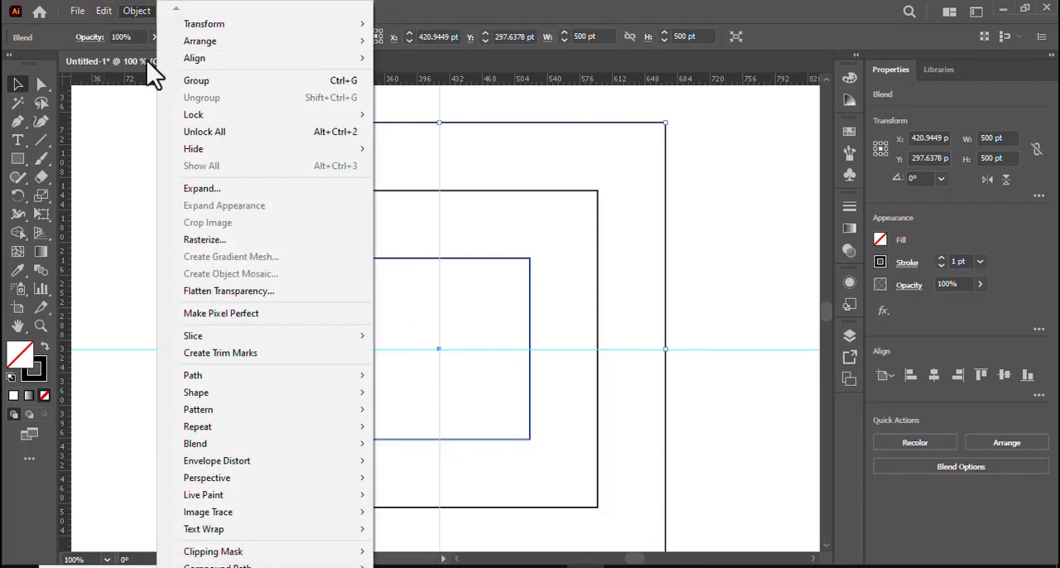
{"action": "mouse_move", "coordinate": [247, 447]}
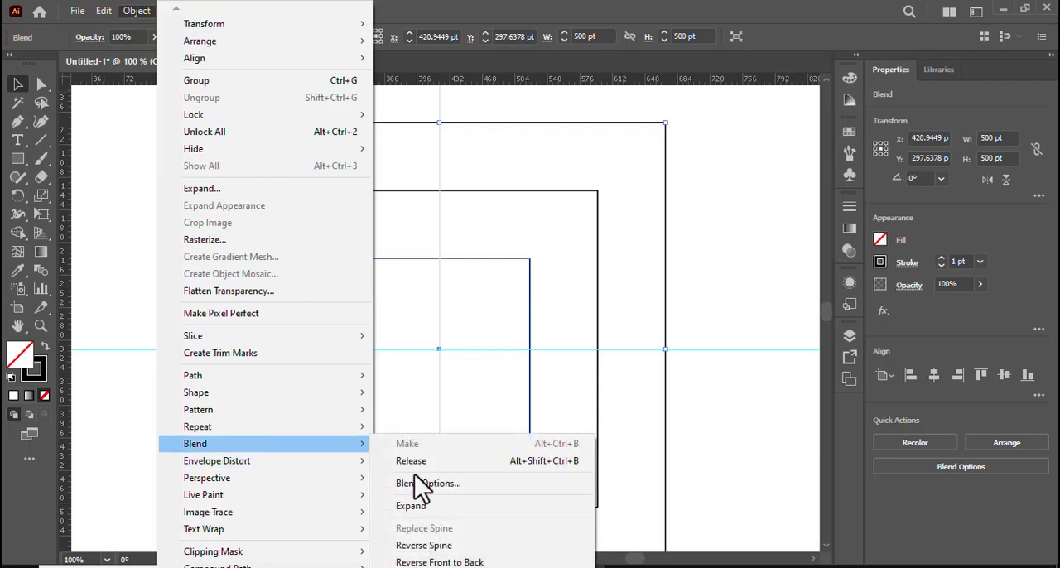
{"action": "left_click", "coordinate": [462, 484]}
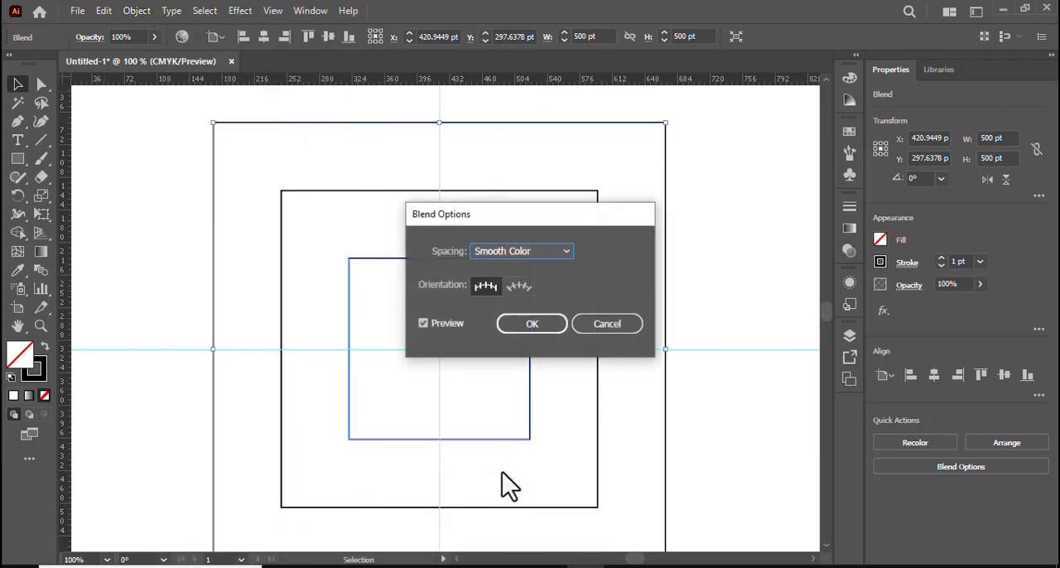
{"action": "left_click", "coordinate": [567, 252]}
{"action": "left_click", "coordinate": [540, 286]}
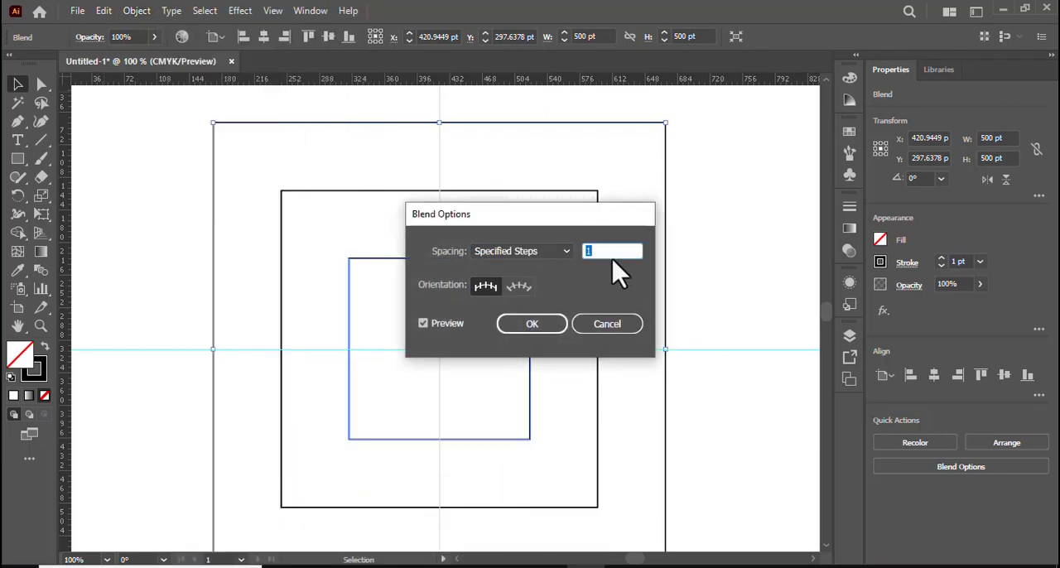
{"action": "left_click", "coordinate": [530, 327]}
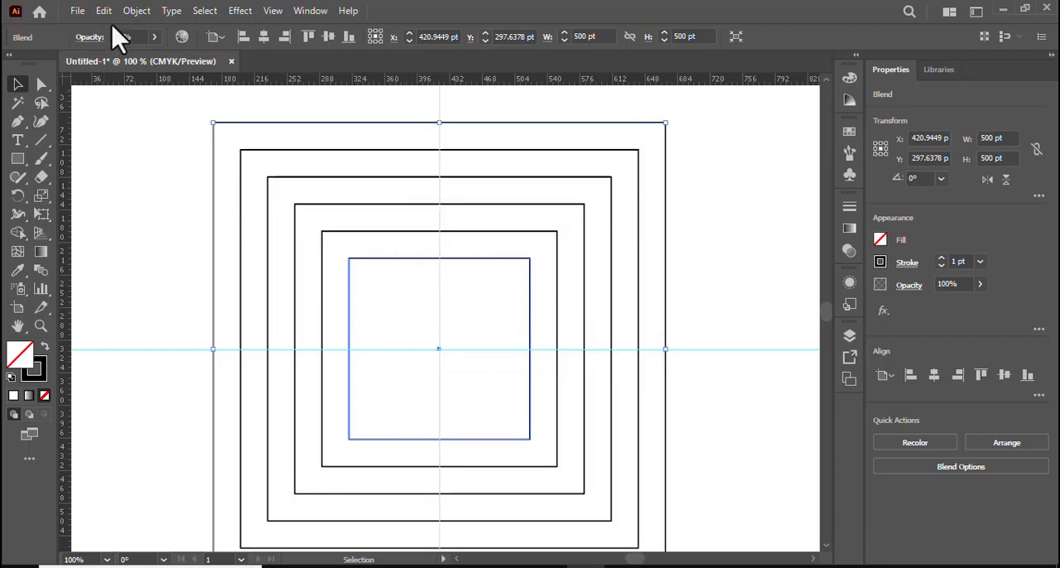
Expand the blend with Object, Fill and Stroke included, ungroup it into separate squares, and clear the selection.
{"action": "left_click", "coordinate": [137, 11]}
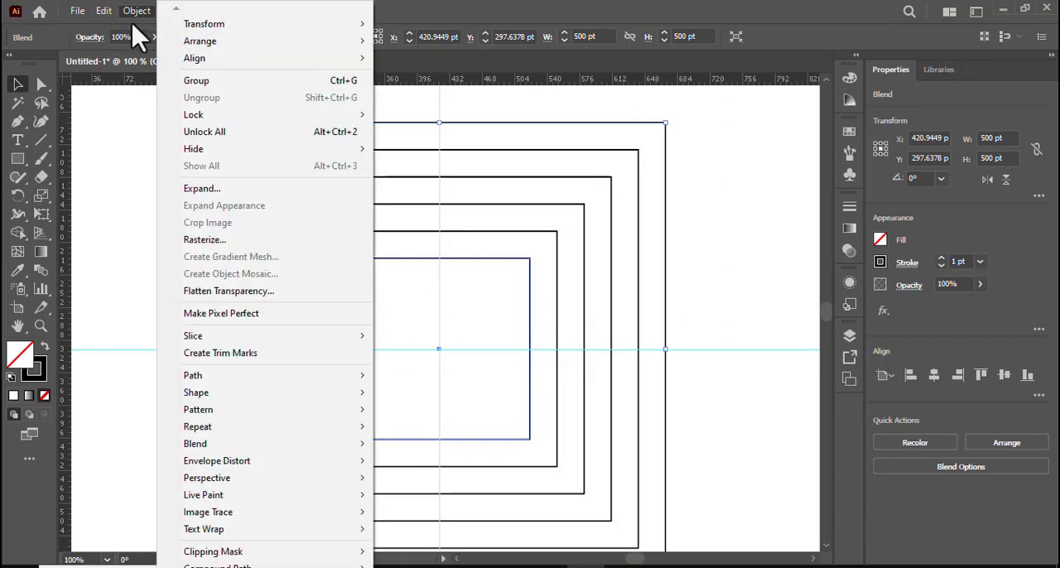
{"action": "left_click", "coordinate": [222, 189]}
{"action": "left_click", "coordinate": [488, 379]}
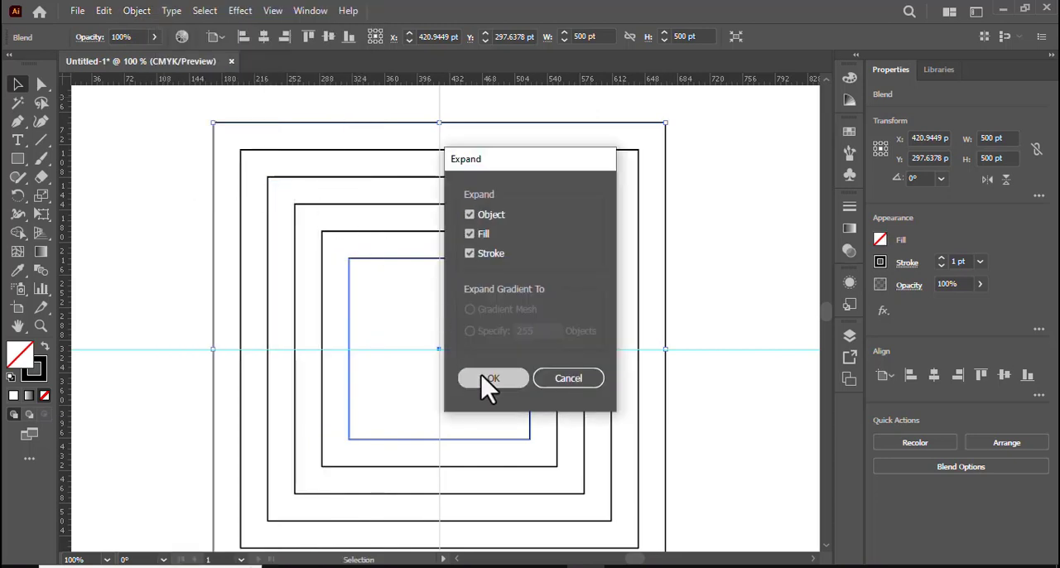
{"action": "right_click", "coordinate": [265, 207]}
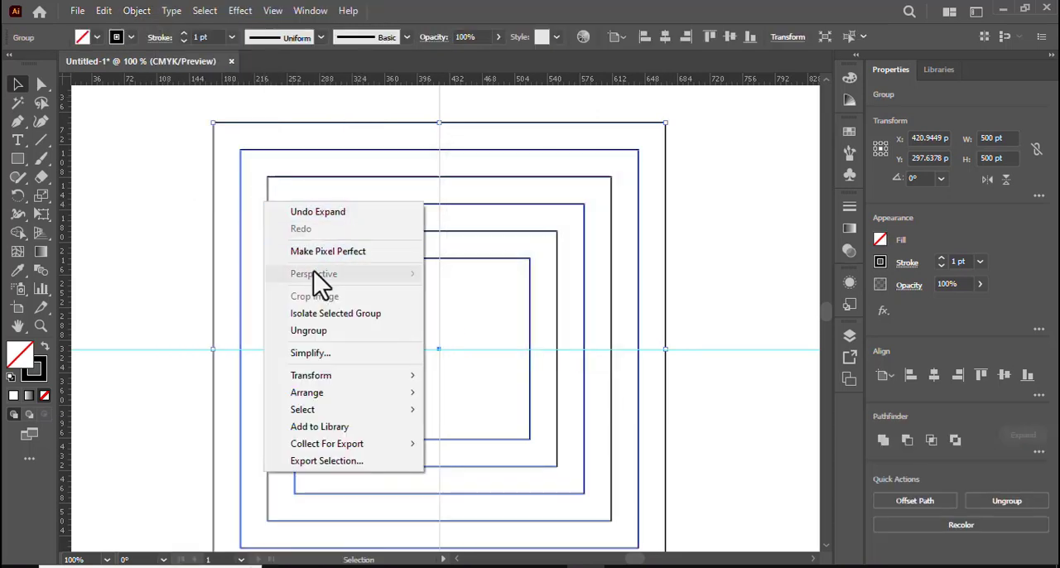
{"action": "left_click", "coordinate": [319, 334]}
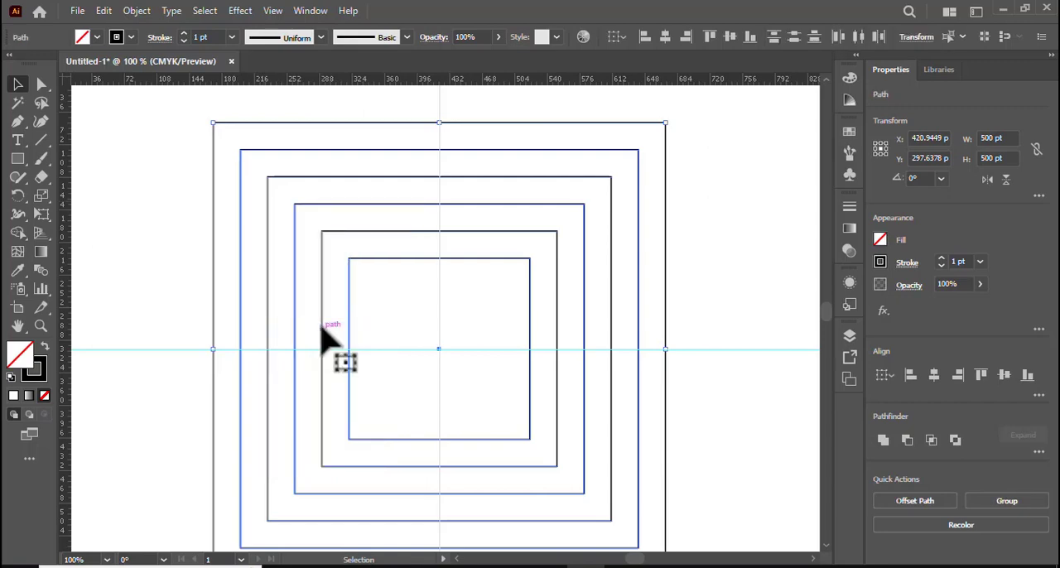
{"action": "left_click", "coordinate": [139, 148]}
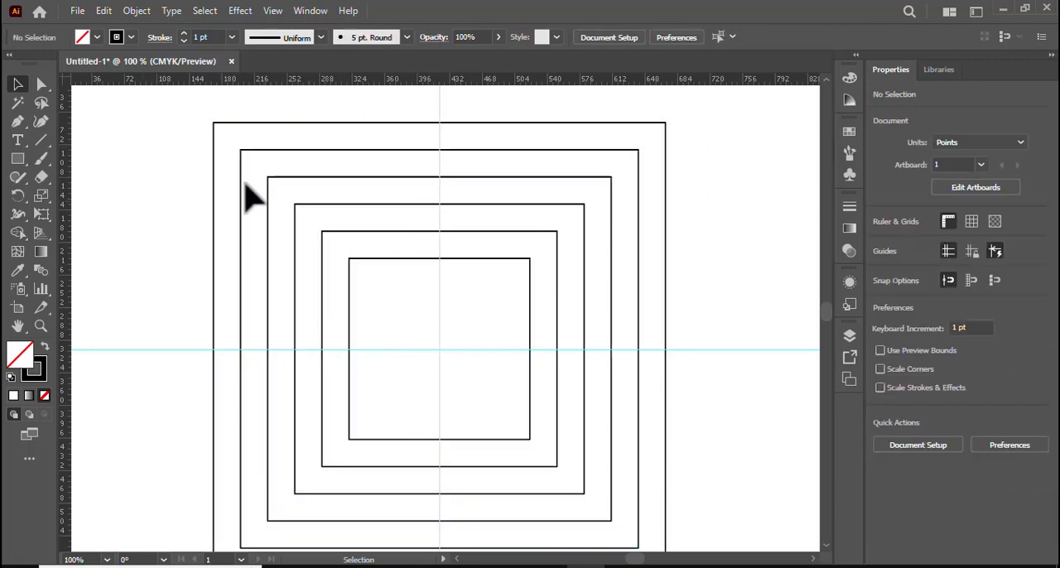
Duplicate the 260 pt square in front and stretch the copy's top edge up to the outermost square, making it 380 pt high.
{"action": "left_click", "coordinate": [396, 232]}
{"action": "left_click", "coordinate": [103, 10]}
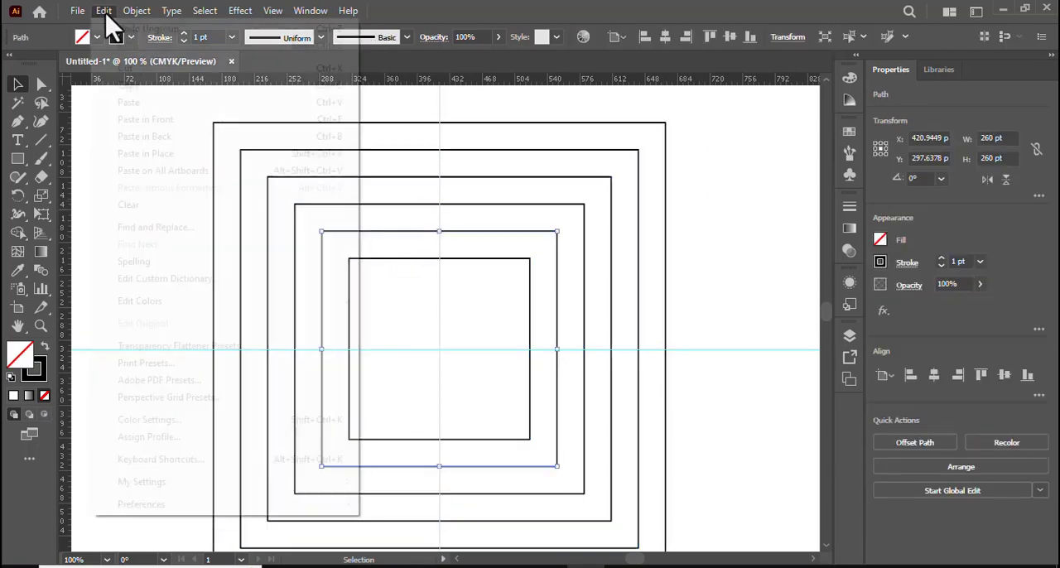
{"action": "left_click", "coordinate": [156, 88]}
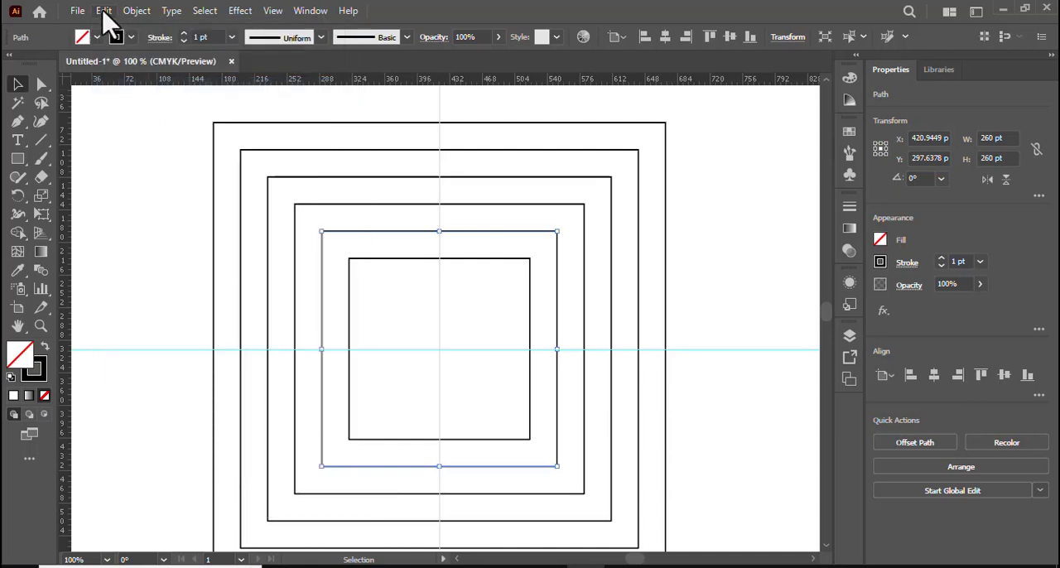
{"action": "left_click", "coordinate": [104, 10]}
{"action": "left_click", "coordinate": [160, 119]}
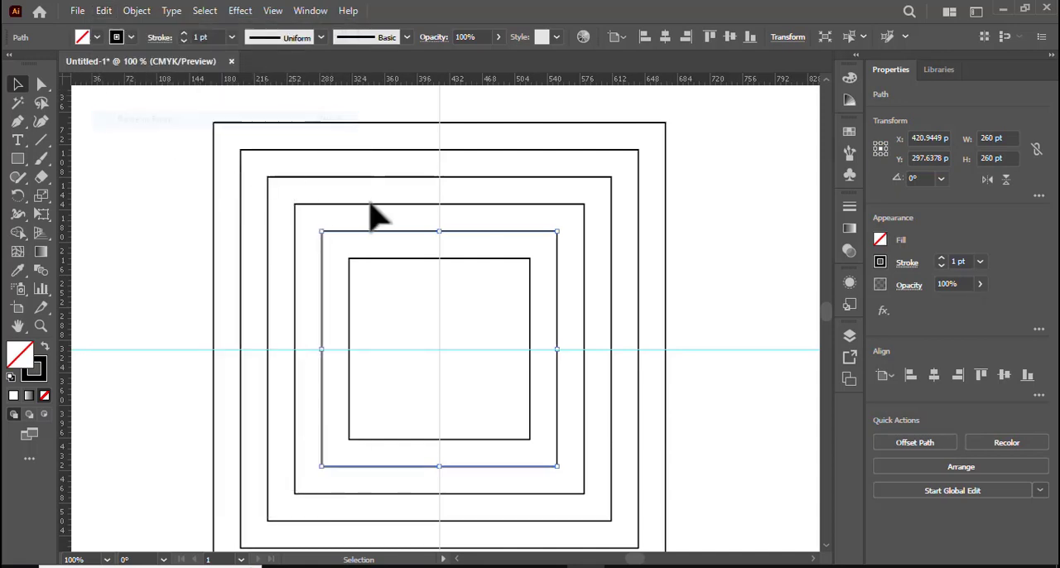
{"action": "left_click_drag", "start_coordinate": [444, 232], "coordinate": [440, 122]}
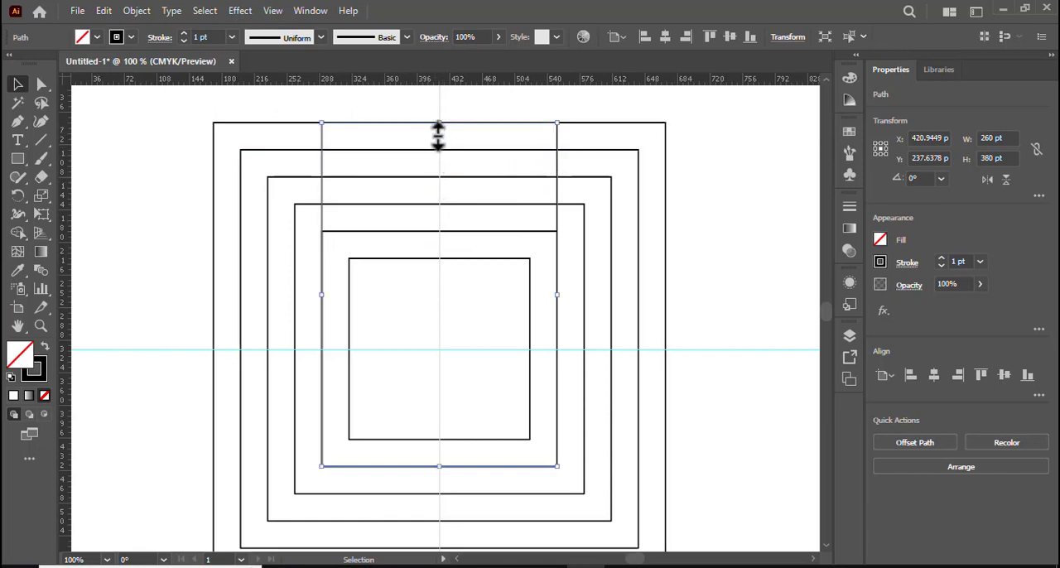
Round only the upper-left corner of the 380 pt high copy to a radius of about 59 pt.
{"action": "left_click", "coordinate": [44, 89]}
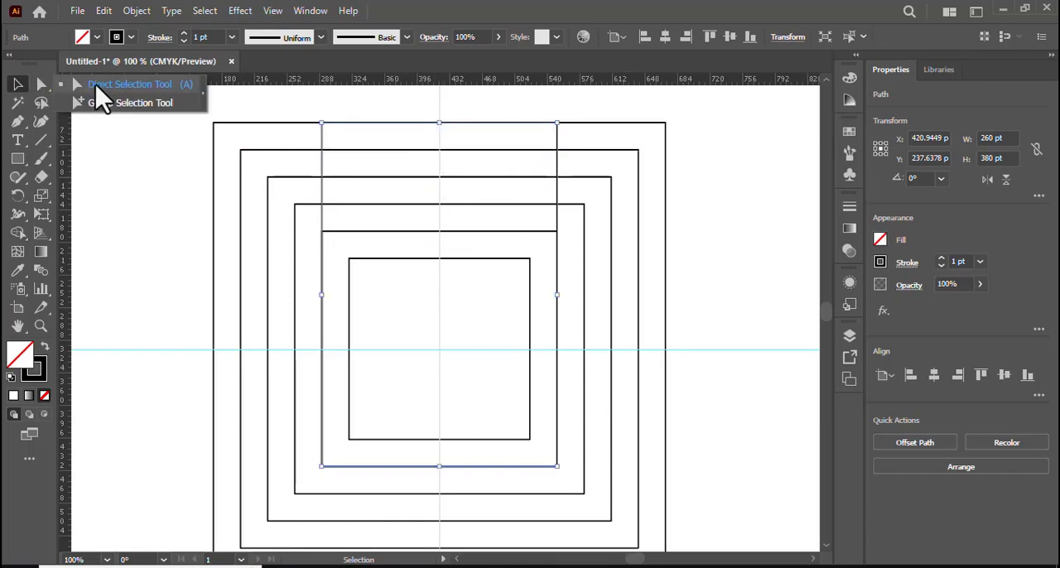
{"action": "left_click", "coordinate": [116, 85]}
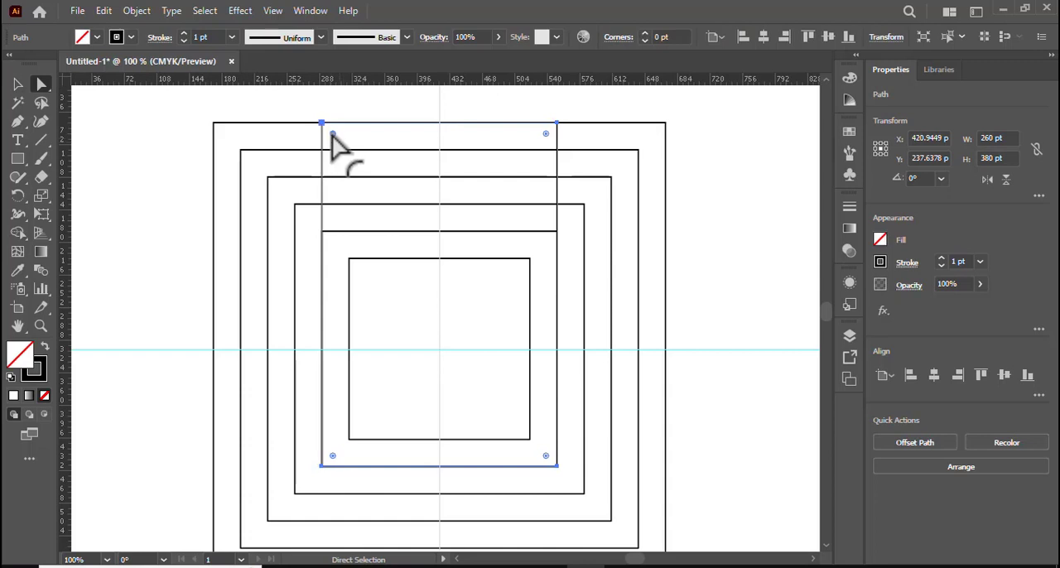
{"action": "left_click_drag", "start_coordinate": [333, 135], "coordinate": [394, 156]}
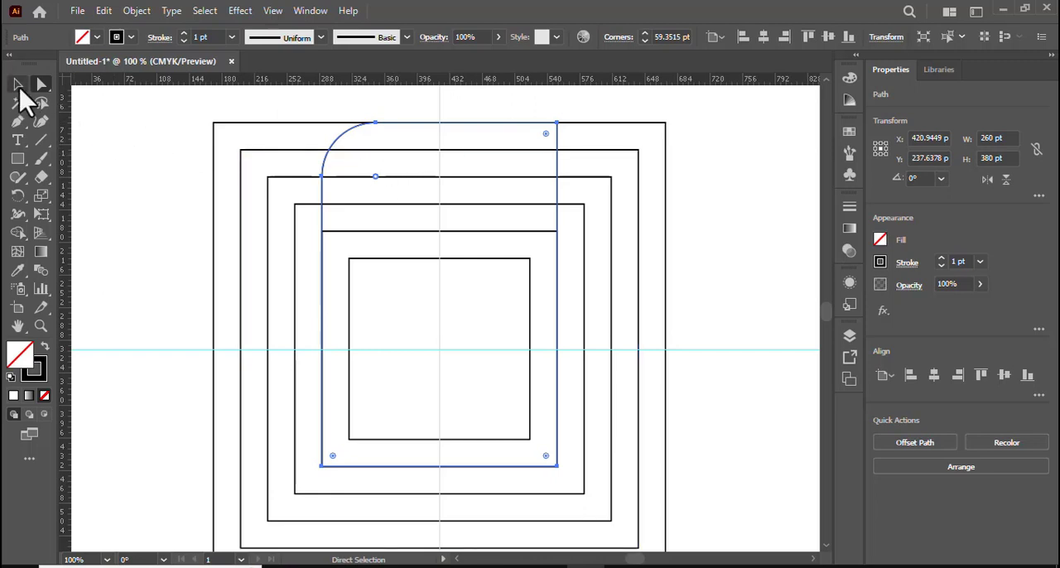
Duplicate the original 260 pt square in front again and stretch the copy's top edge to the second-largest square, 350 pt high.
{"action": "left_click", "coordinate": [16, 85]}
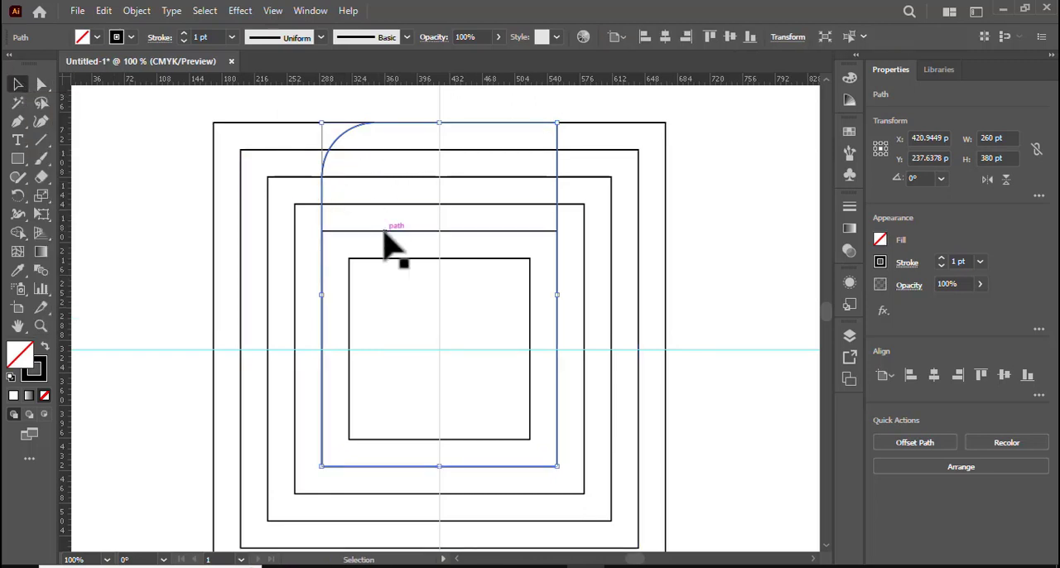
{"action": "left_click", "coordinate": [384, 233]}
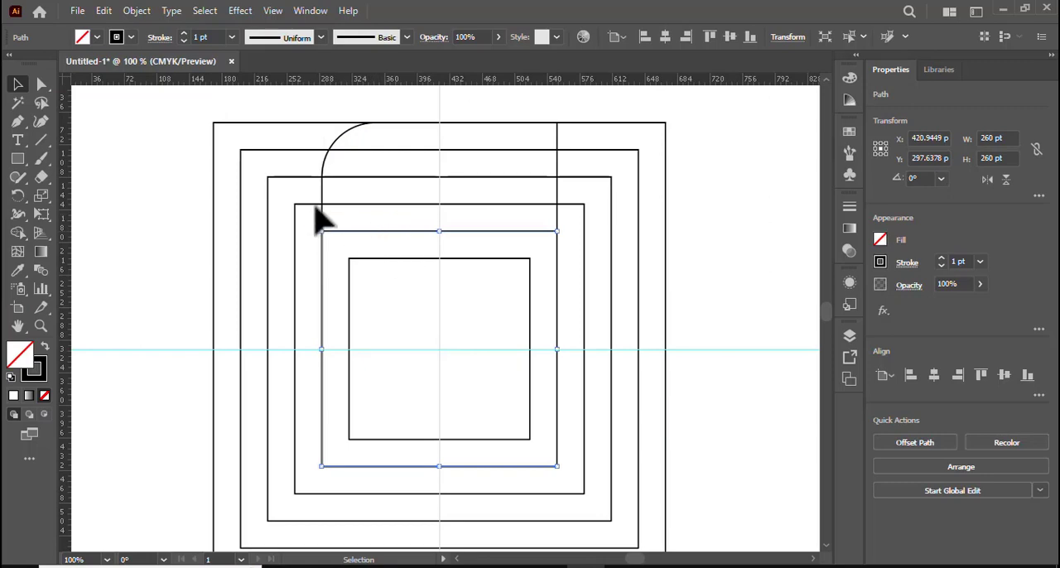
{"action": "left_click", "coordinate": [103, 11]}
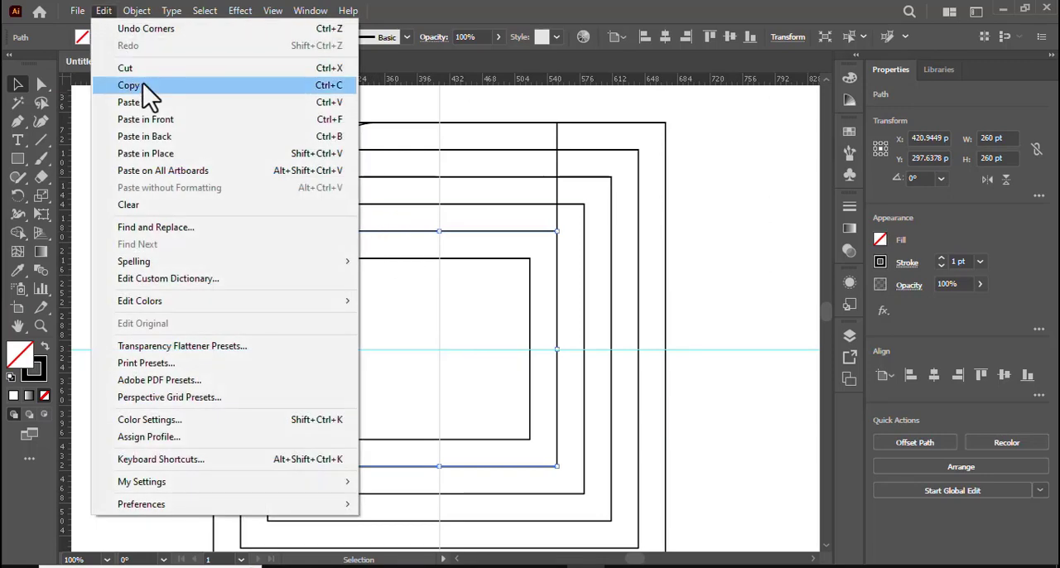
{"action": "left_click", "coordinate": [143, 83]}
{"action": "left_click", "coordinate": [104, 12]}
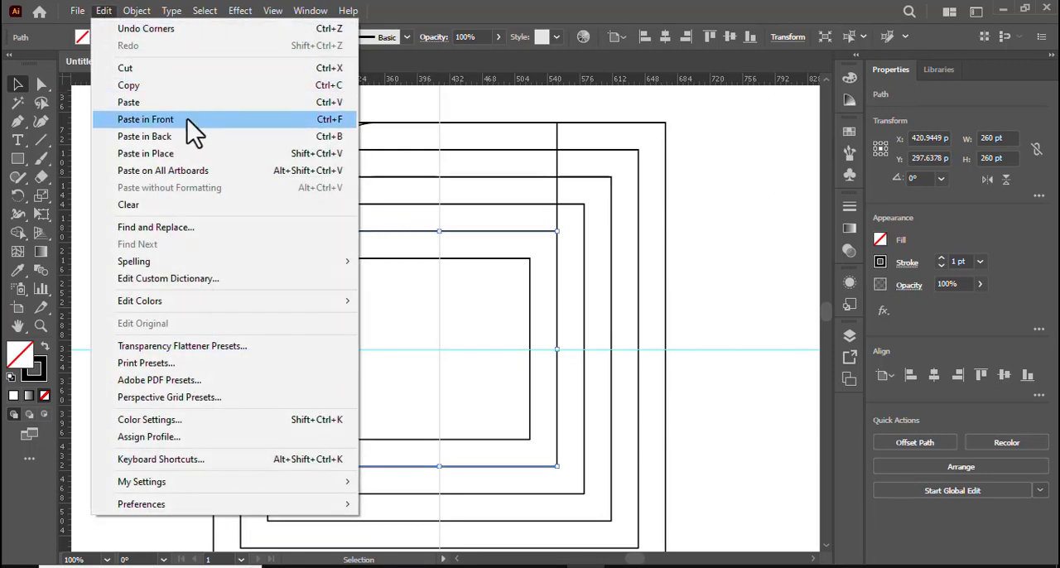
{"action": "left_click", "coordinate": [187, 118]}
{"action": "left_click_drag", "start_coordinate": [439, 231], "coordinate": [441, 150]}
Round only the upper-left corner of the 350 pt high copy to about 33 pt and clear the selection.
{"action": "left_click_drag", "start_coordinate": [41, 85], "coordinate": [107, 83]}
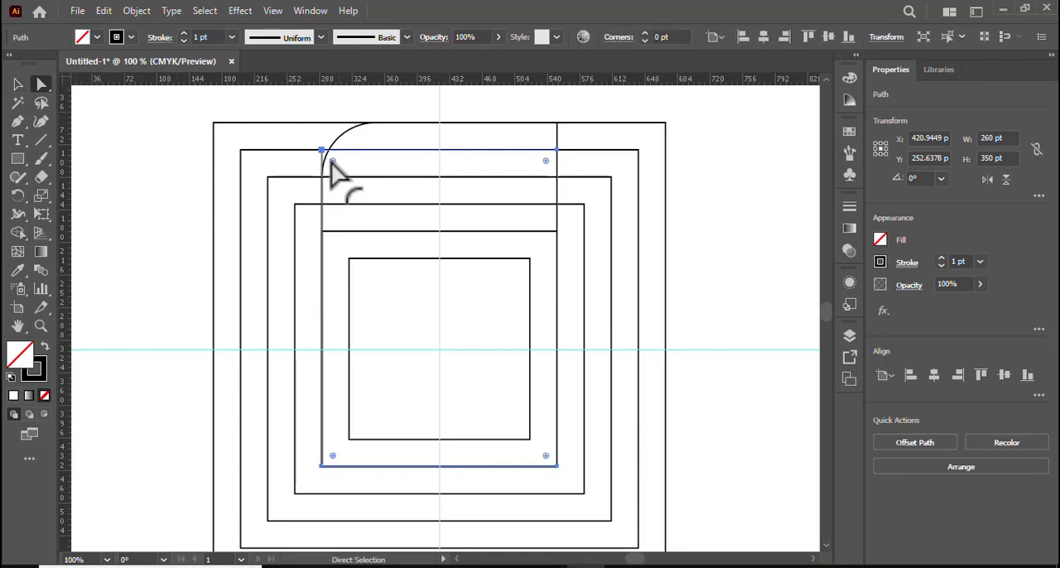
{"action": "left_click_drag", "start_coordinate": [333, 162], "coordinate": [355, 178]}
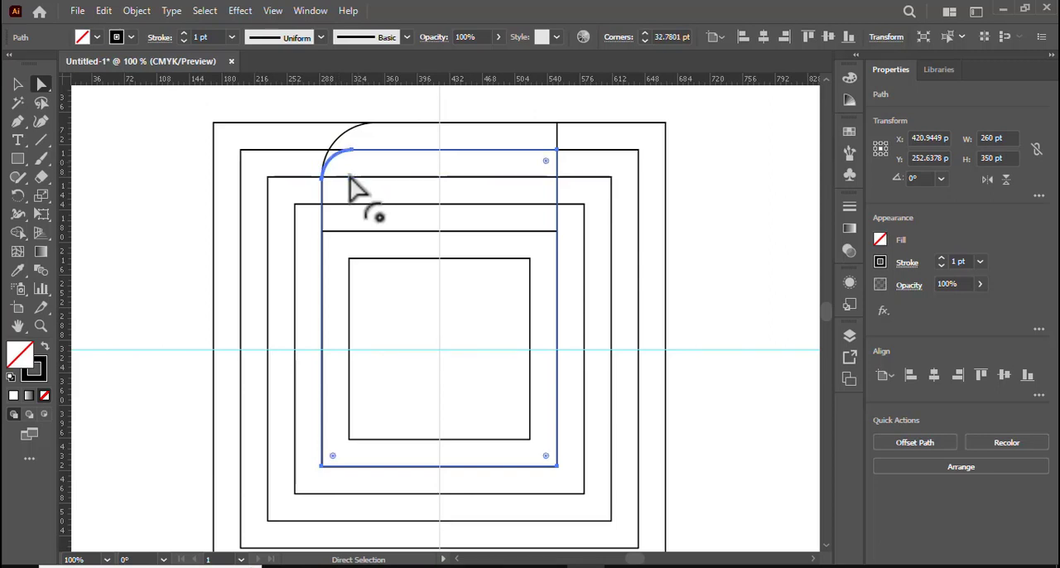
{"action": "left_click", "coordinate": [17, 84]}
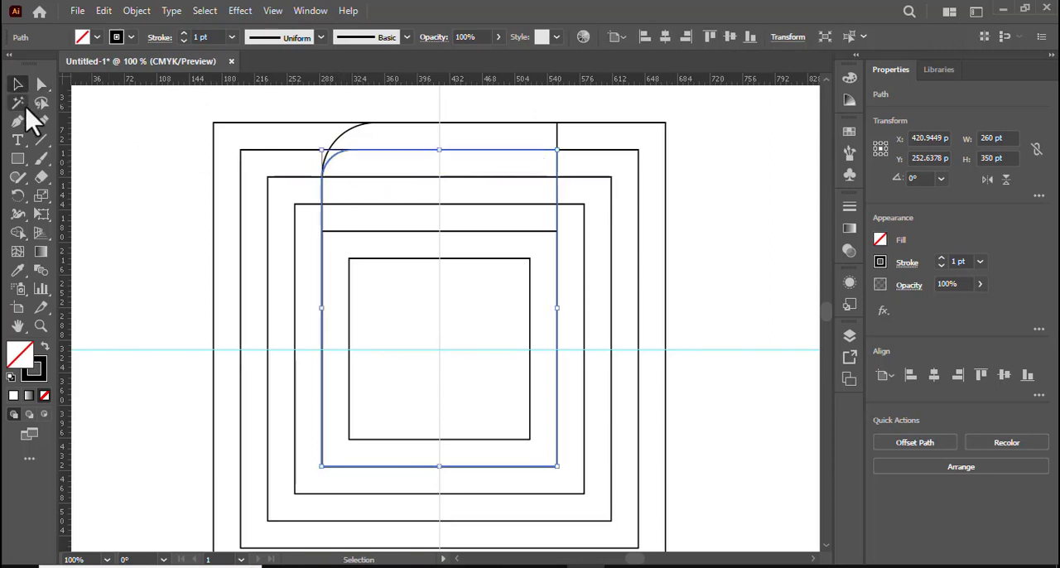
{"action": "left_click", "coordinate": [136, 203]}
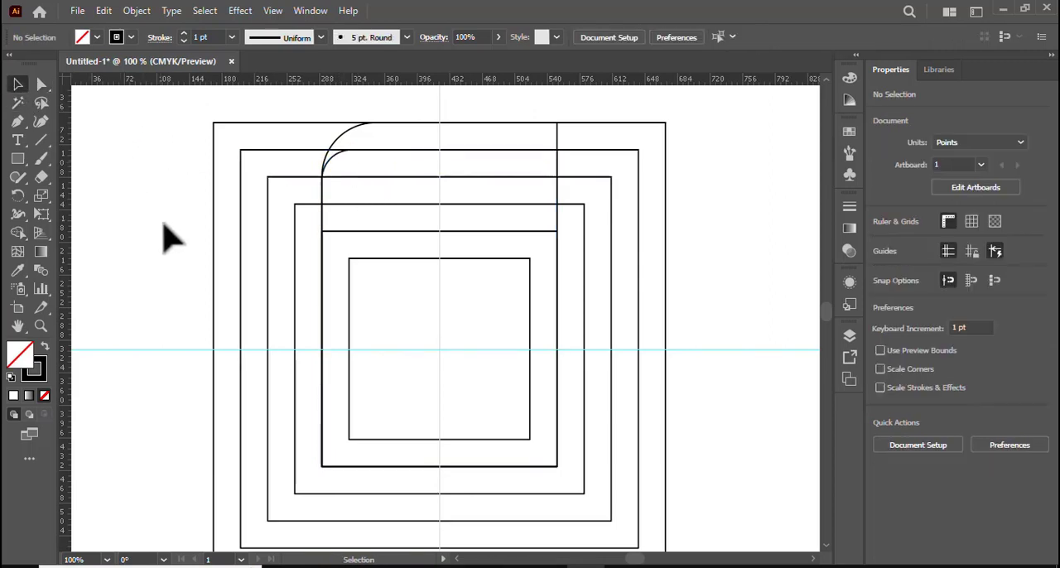
Duplicate the 320 pt square in front and stretch the copy's left edge to the second-largest square, making it 380 pt wide.
{"action": "left_click", "coordinate": [294, 286]}
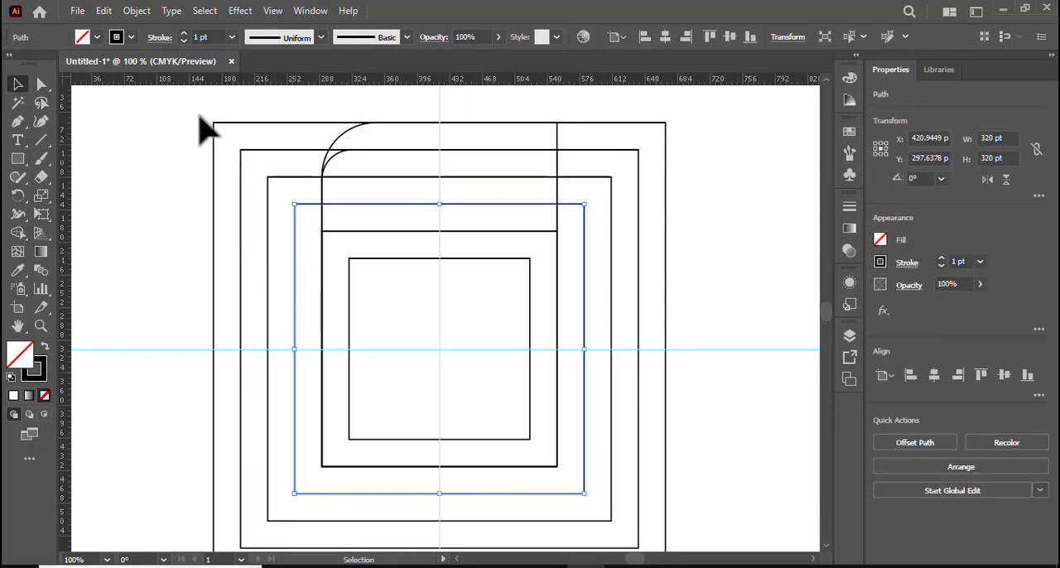
{"action": "left_click", "coordinate": [105, 11]}
{"action": "left_click", "coordinate": [154, 90]}
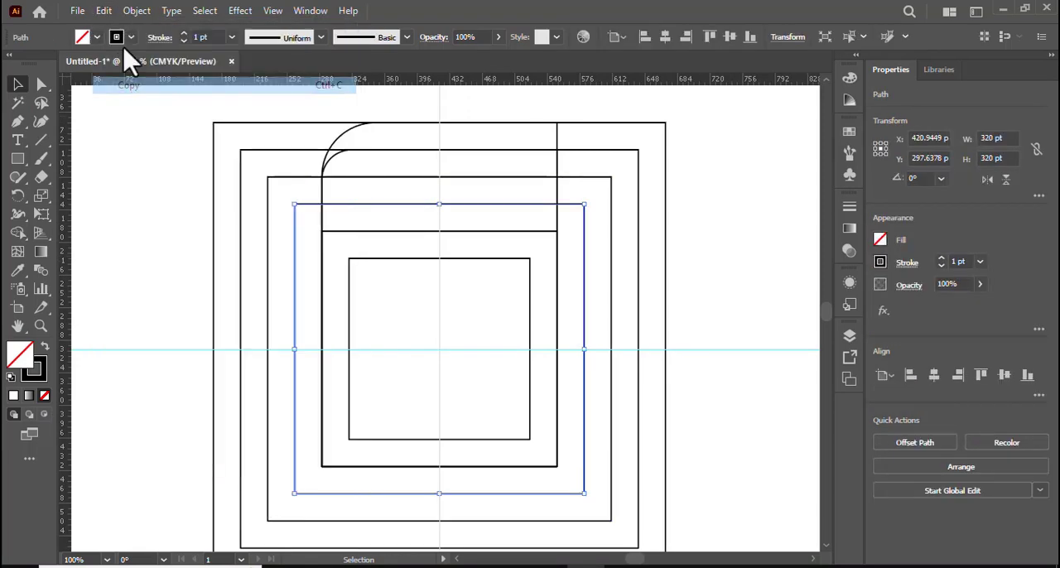
{"action": "left_click", "coordinate": [104, 11]}
{"action": "left_click", "coordinate": [166, 130]}
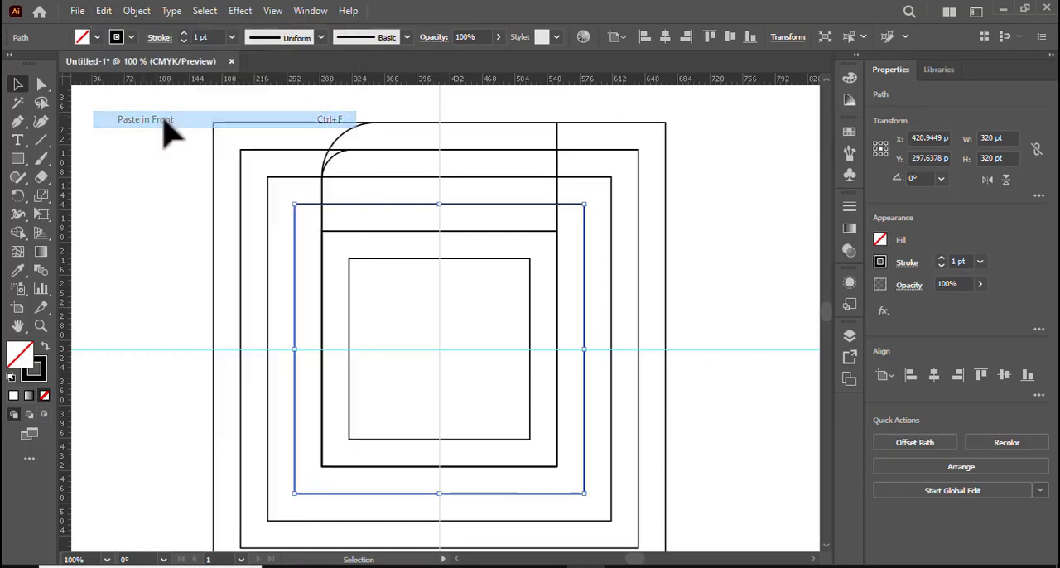
{"action": "left_click_drag", "start_coordinate": [296, 352], "coordinate": [241, 338]}
Round only the upper-left corner of the 380 pt wide copy to about 30 pt and clear the selection.
{"action": "left_click_drag", "start_coordinate": [42, 84], "coordinate": [80, 104]}
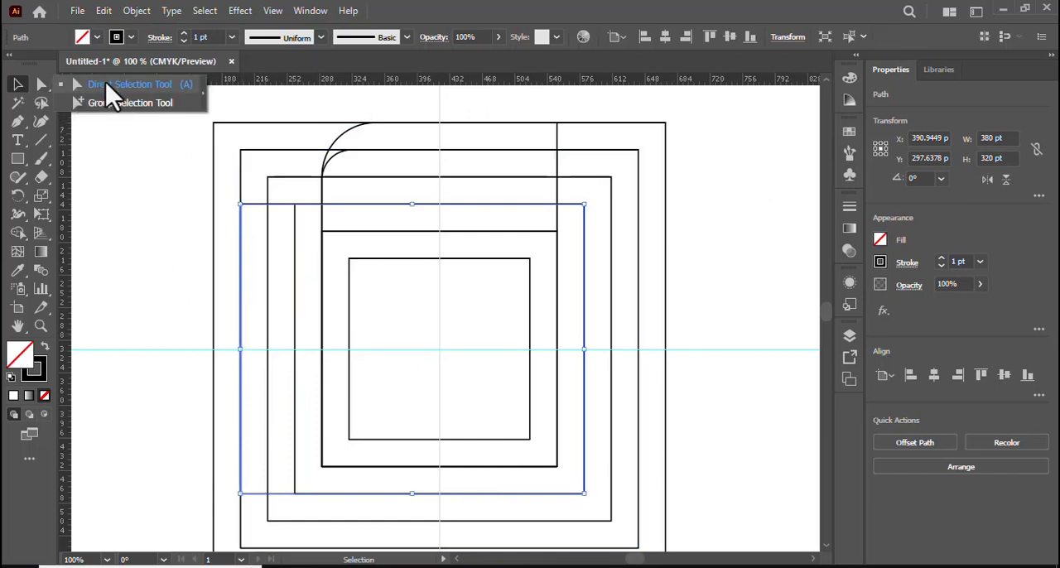
{"action": "left_click", "coordinate": [111, 86]}
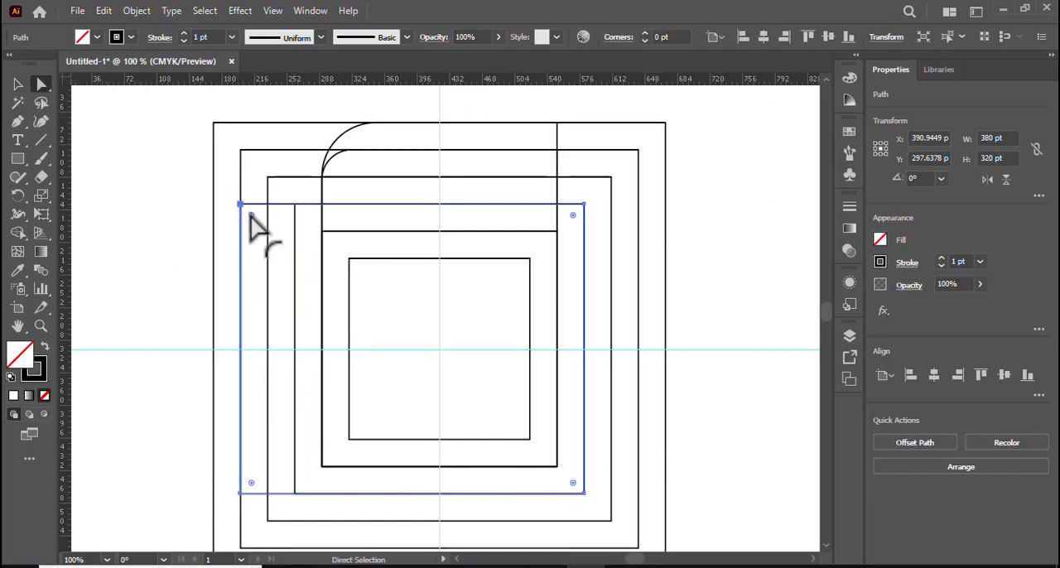
{"action": "left_click_drag", "start_coordinate": [251, 214], "coordinate": [268, 235]}
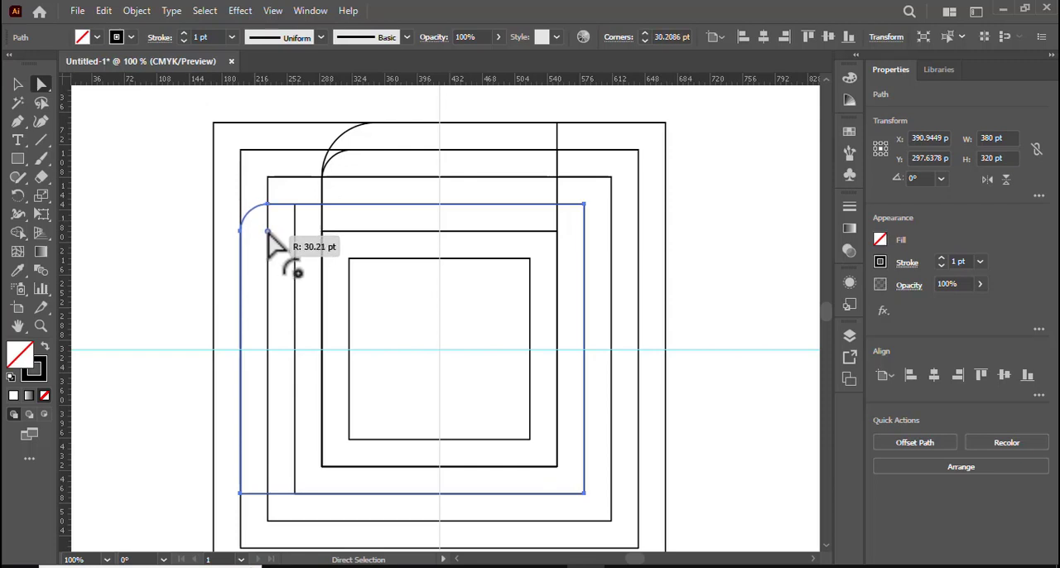
{"action": "left_click_drag", "start_coordinate": [268, 235], "coordinate": [270, 236]}
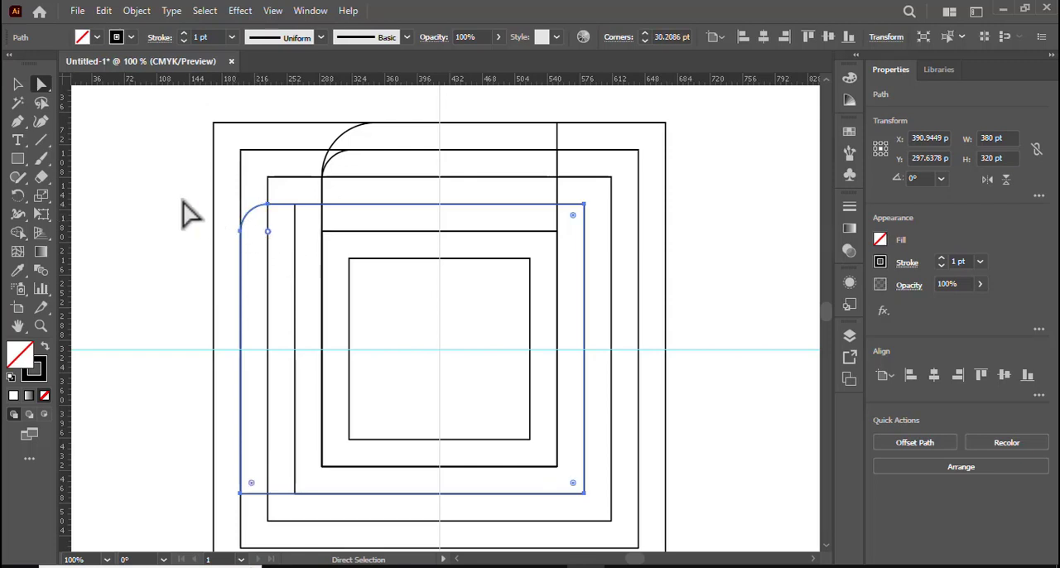
{"action": "left_click", "coordinate": [110, 154]}
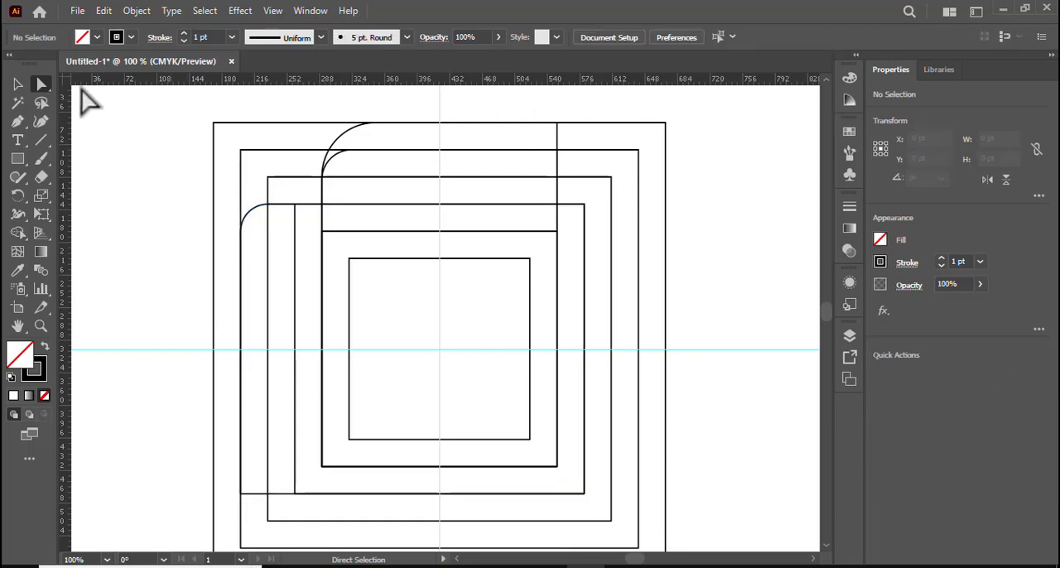
Duplicate the 380 pt square in front and stretch the copy's left edge to the second-largest square, making it 410 pt wide.
{"action": "left_click", "coordinate": [17, 84]}
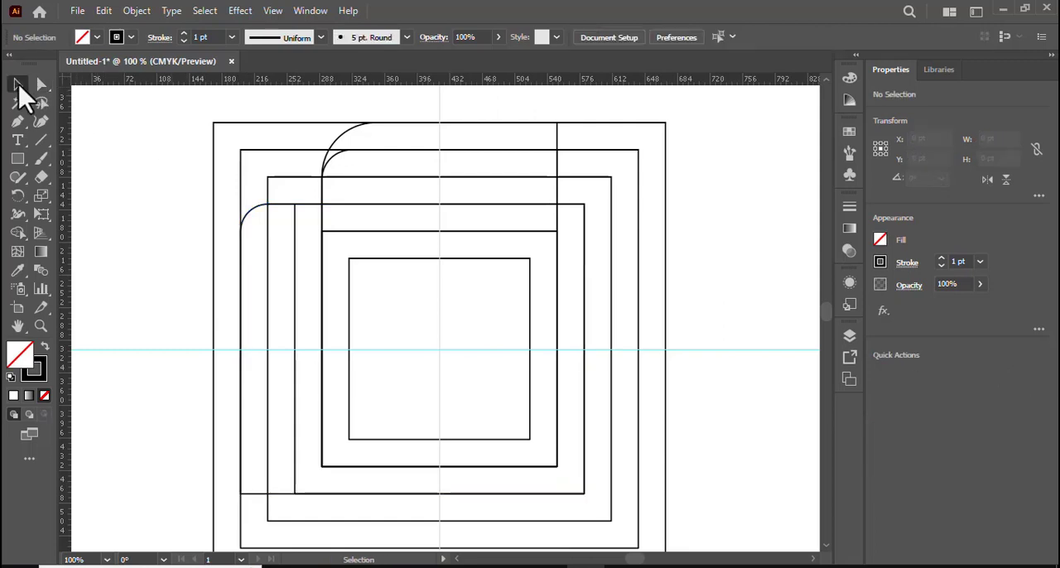
{"action": "left_click", "coordinate": [294, 177]}
{"action": "left_click", "coordinate": [103, 12]}
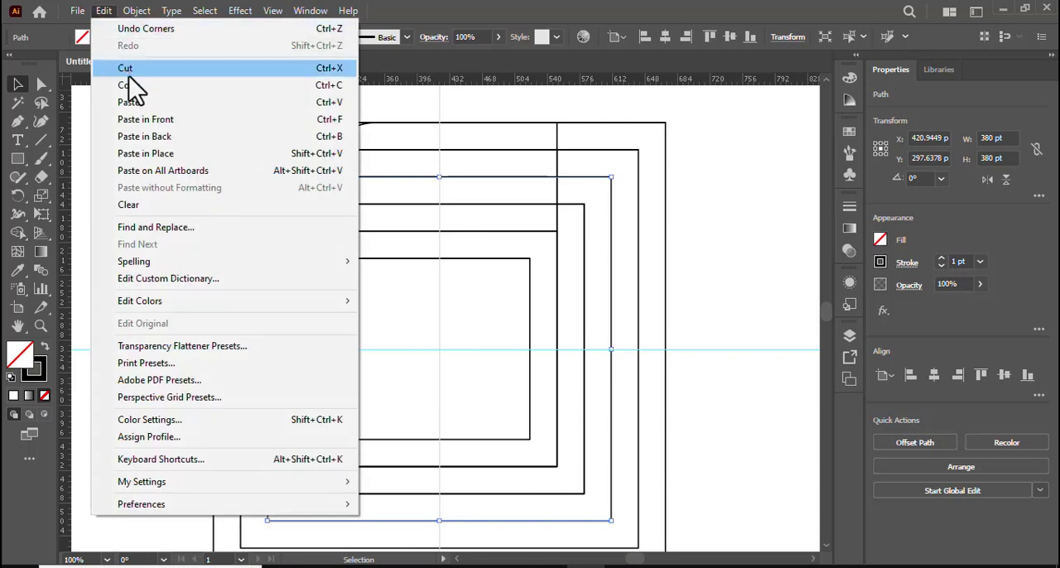
{"action": "left_click", "coordinate": [138, 93]}
{"action": "left_click", "coordinate": [106, 12]}
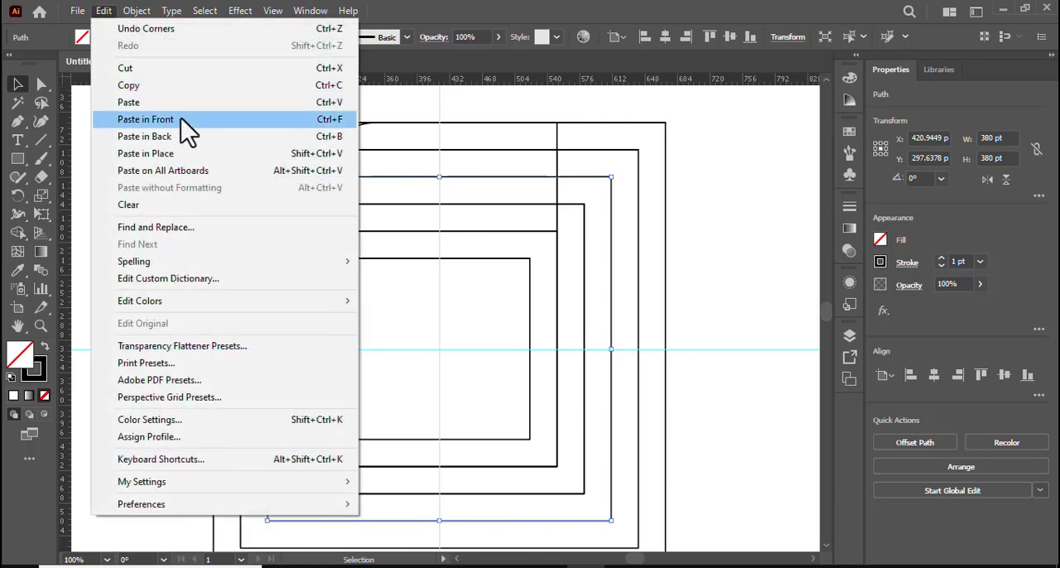
{"action": "left_click", "coordinate": [181, 118]}
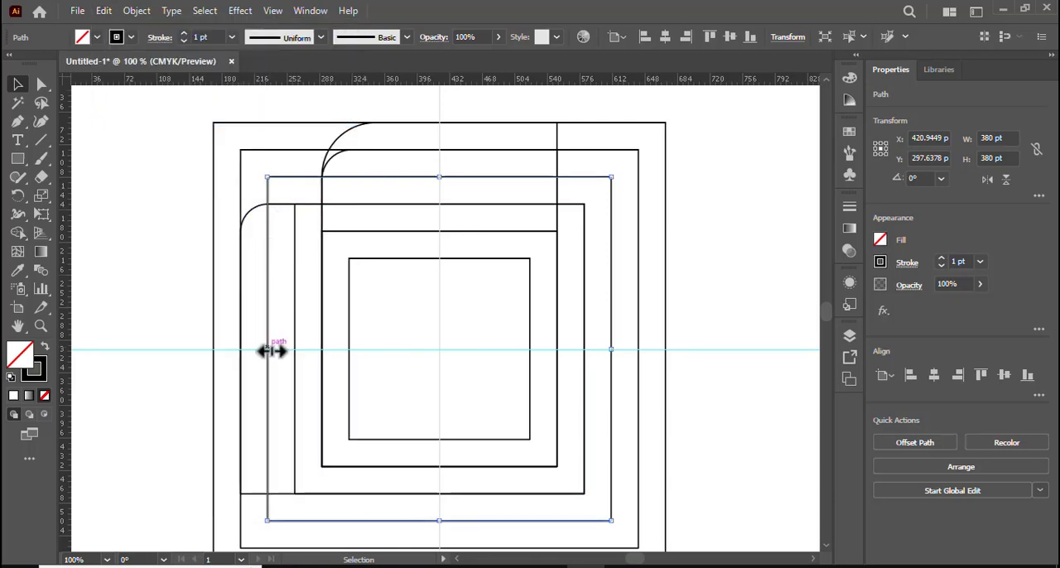
{"action": "left_click_drag", "start_coordinate": [267, 349], "coordinate": [244, 339]}
Round only the upper-left corner of the 410 pt wide copy to about 58 pt and clear the selection.
{"action": "left_click_drag", "start_coordinate": [46, 85], "coordinate": [114, 86]}
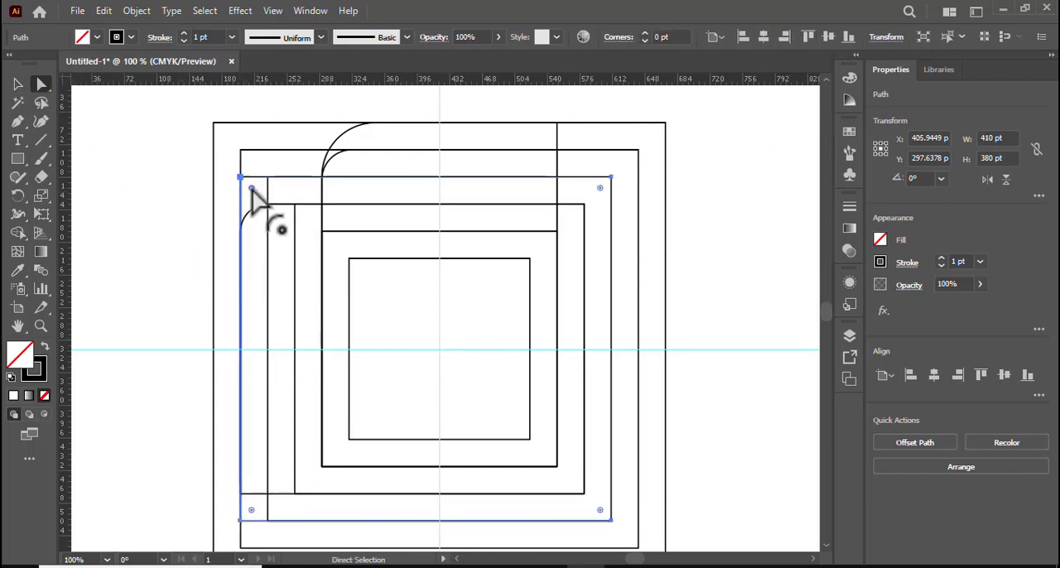
{"action": "left_click_drag", "start_coordinate": [251, 188], "coordinate": [306, 218]}
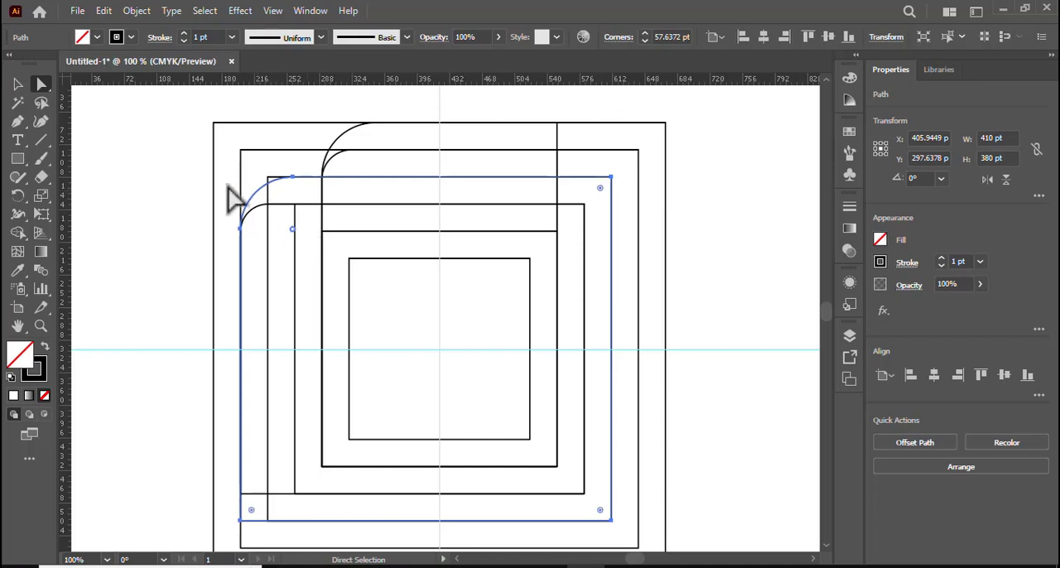
{"action": "left_click", "coordinate": [18, 84]}
{"action": "left_click", "coordinate": [169, 154]}
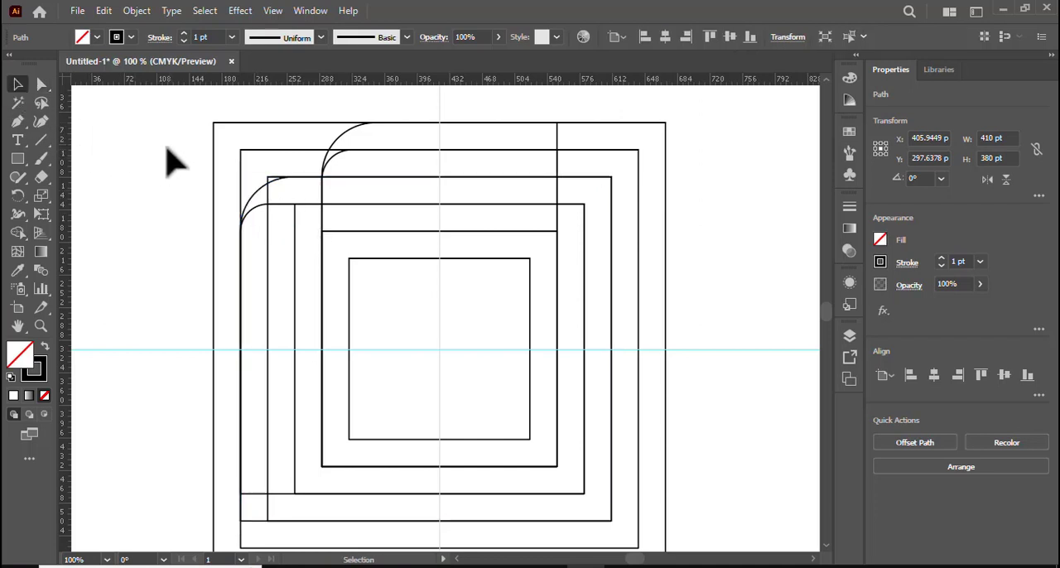
Duplicate the innermost 200 pt square in front and stretch the copy's top edge up to the outermost square, making it 350 pt high.
{"action": "left_click", "coordinate": [402, 260]}
{"action": "left_click", "coordinate": [104, 10]}
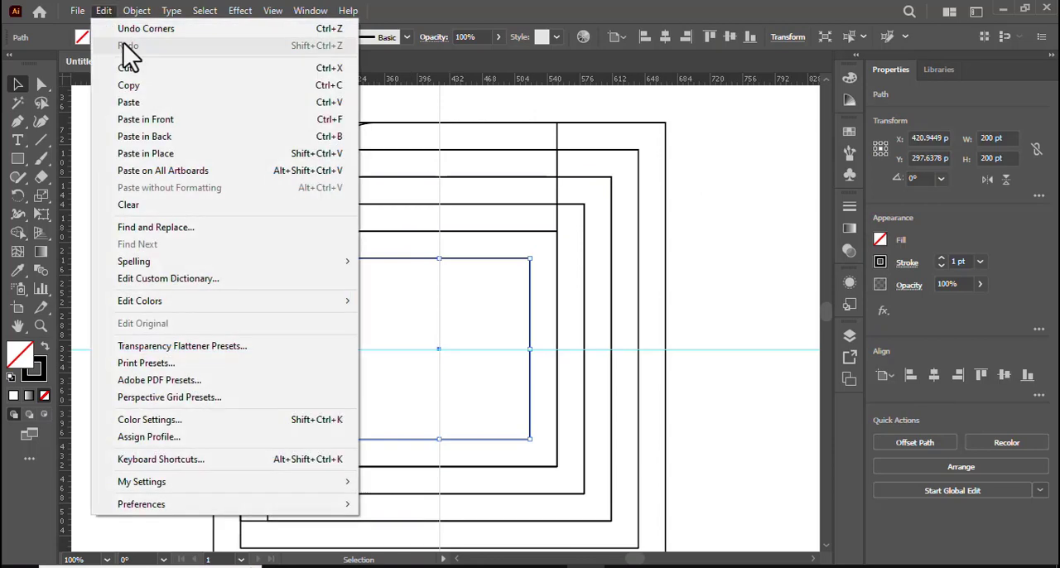
{"action": "left_click", "coordinate": [165, 85]}
{"action": "left_click", "coordinate": [104, 10]}
{"action": "left_click", "coordinate": [179, 119]}
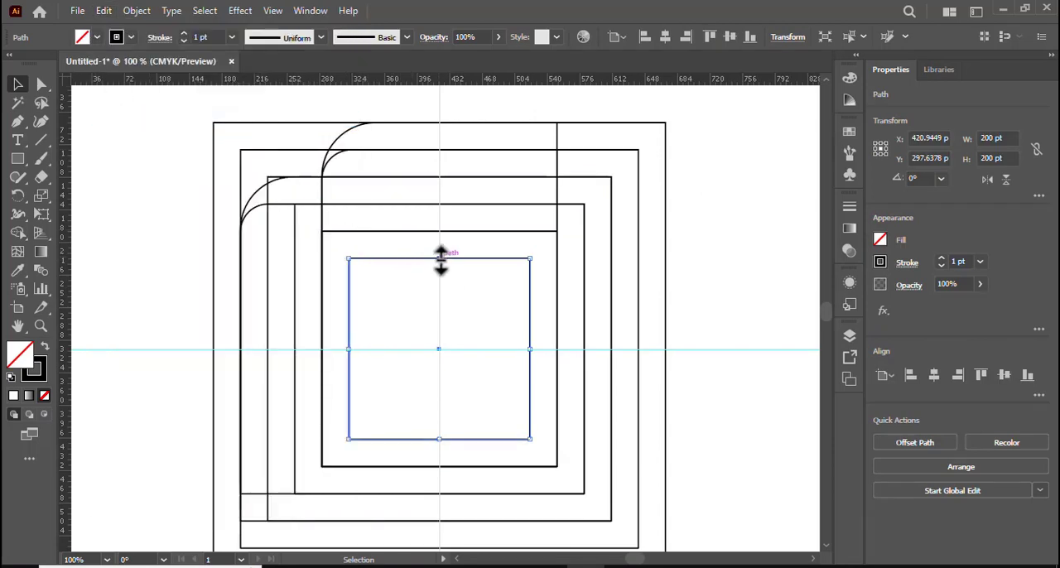
{"action": "left_click_drag", "start_coordinate": [440, 260], "coordinate": [413, 129]}
Duplicate the 200 by 350 pt rectangle in front and stretch the copy's right edge to the outermost square, making it 350 pt wide.
{"action": "left_click", "coordinate": [103, 11]}
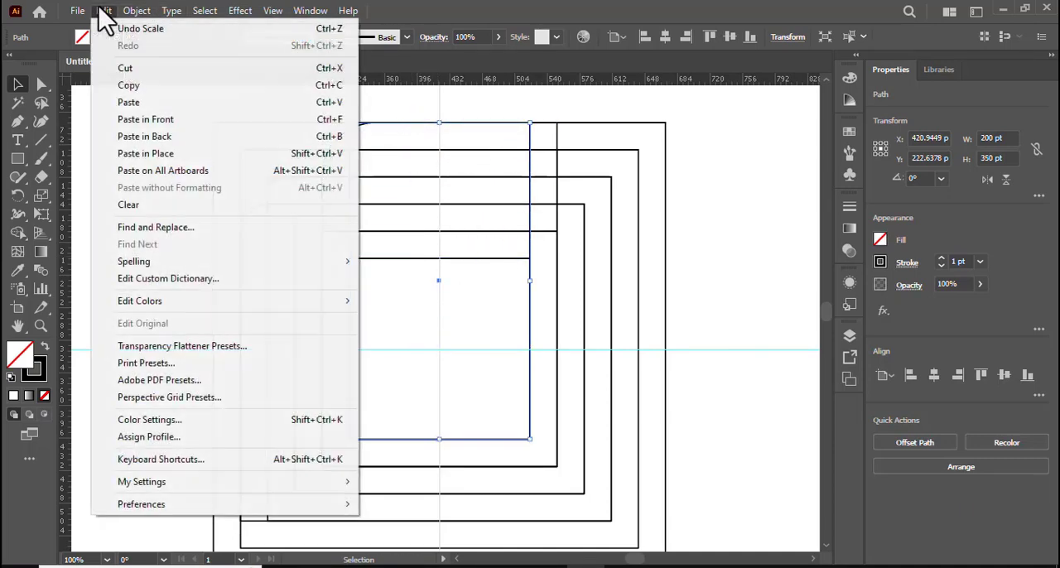
{"action": "left_click", "coordinate": [141, 85]}
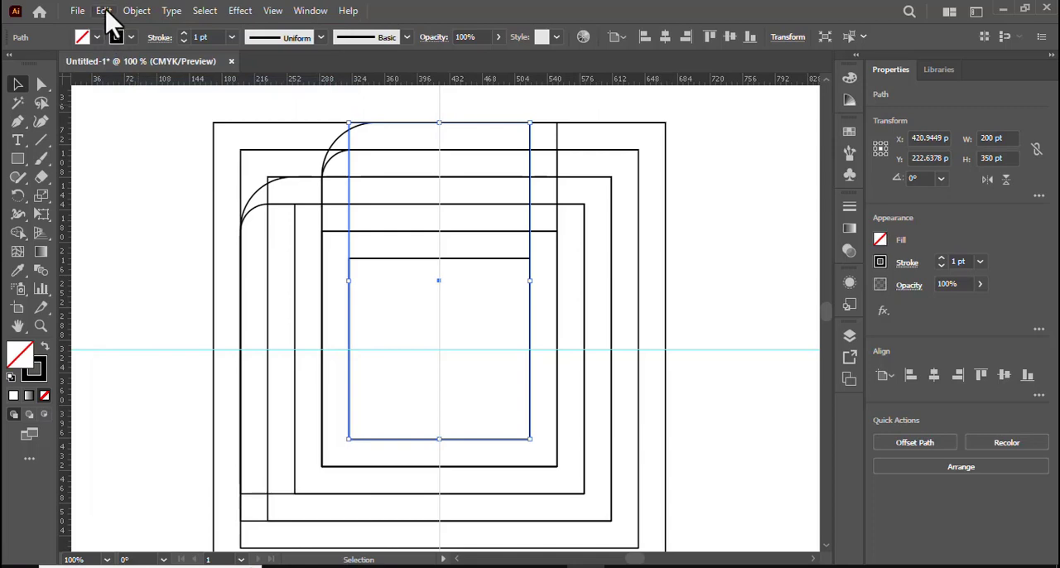
{"action": "left_click", "coordinate": [103, 10]}
{"action": "left_click", "coordinate": [169, 119]}
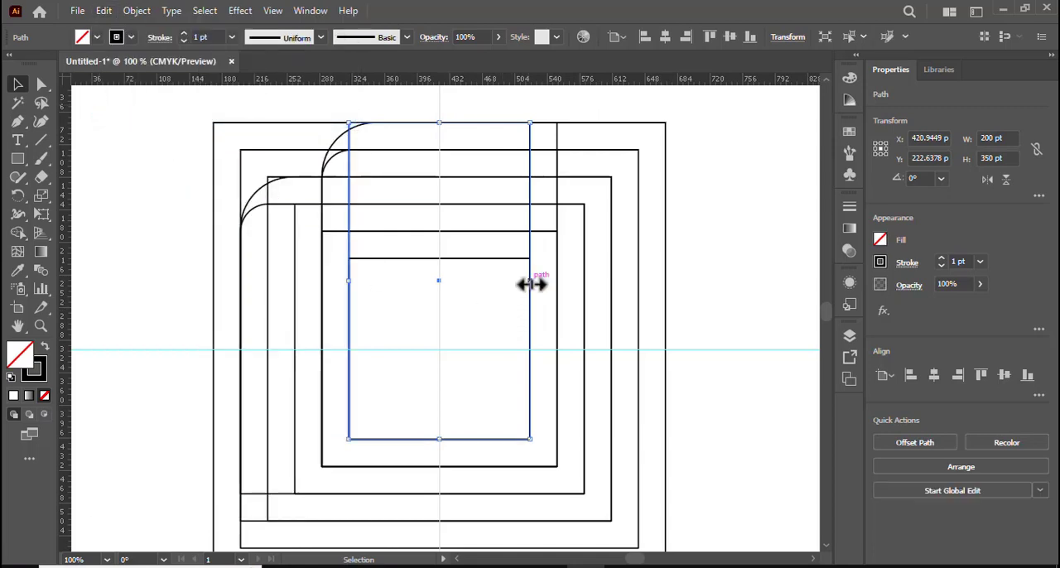
{"action": "left_click_drag", "start_coordinate": [531, 283], "coordinate": [668, 287]}
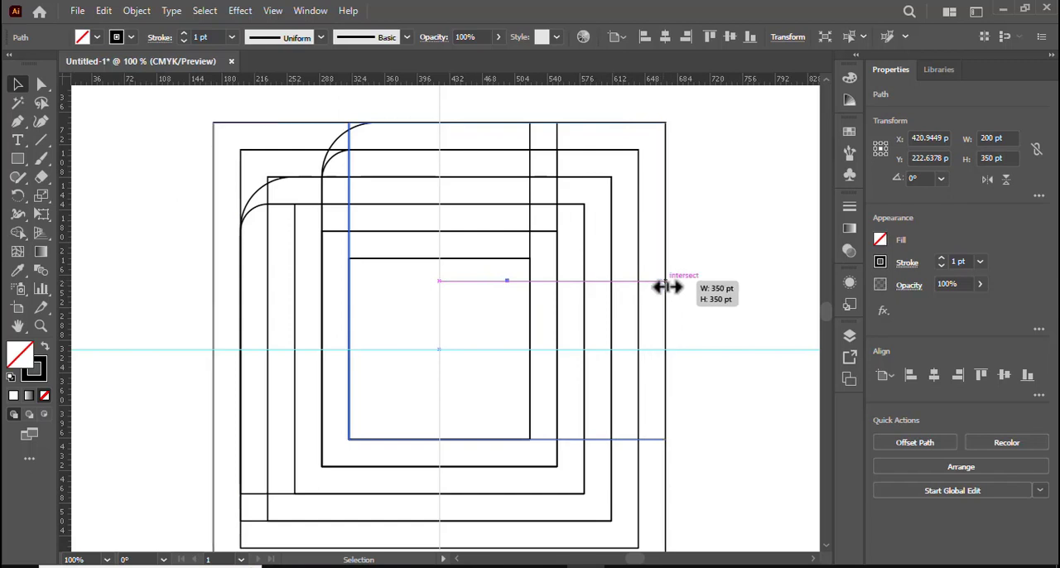
{"action": "scroll", "coordinate": [651, 284], "scroll_direction": "down", "scroll_amount": 1}
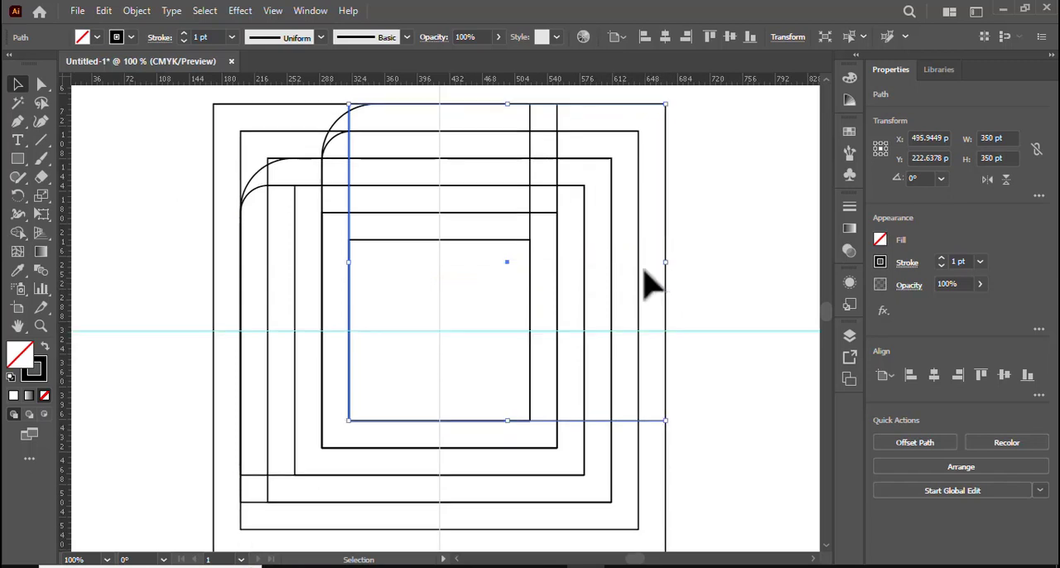
{"action": "scroll", "coordinate": [647, 275], "scroll_direction": "up", "scroll_amount": 1}
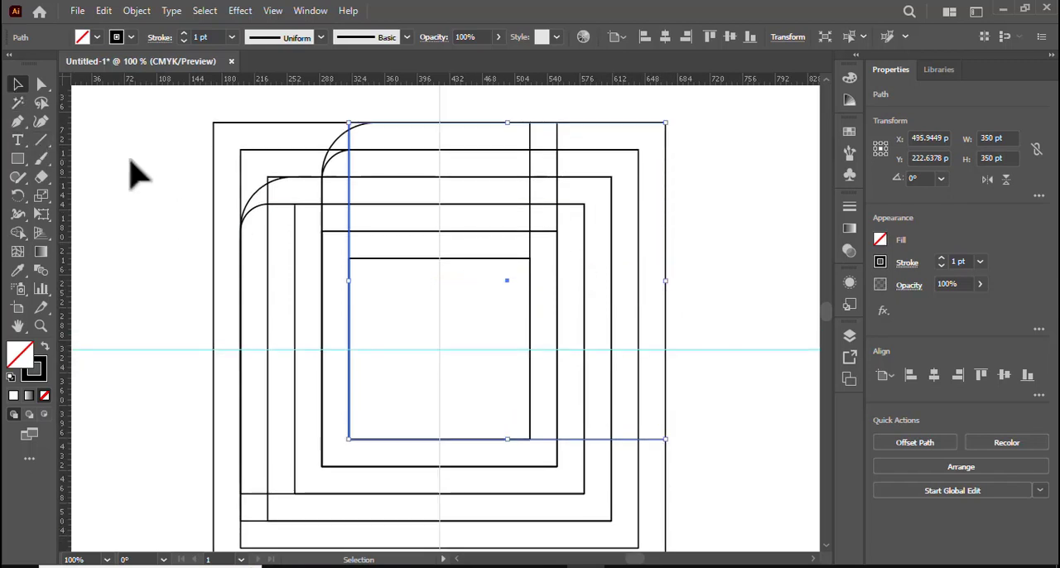
Select all the outlines and use Shape Builder with a black fill to merge the upper curved band with the vertical bar on its right.
{"action": "left_click_drag", "start_coordinate": [221, 179], "coordinate": [406, 284]}
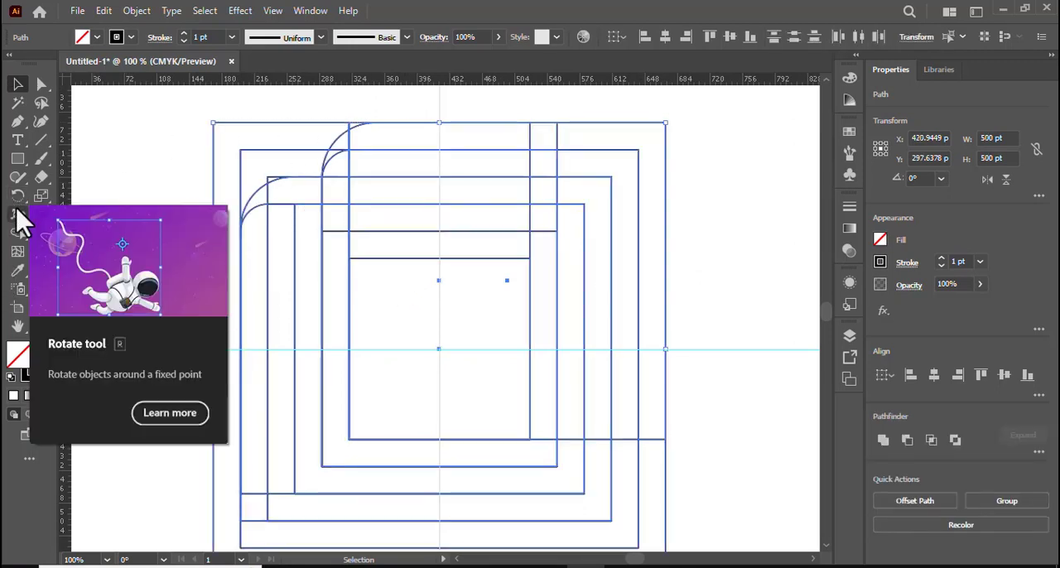
{"action": "left_click", "coordinate": [18, 234]}
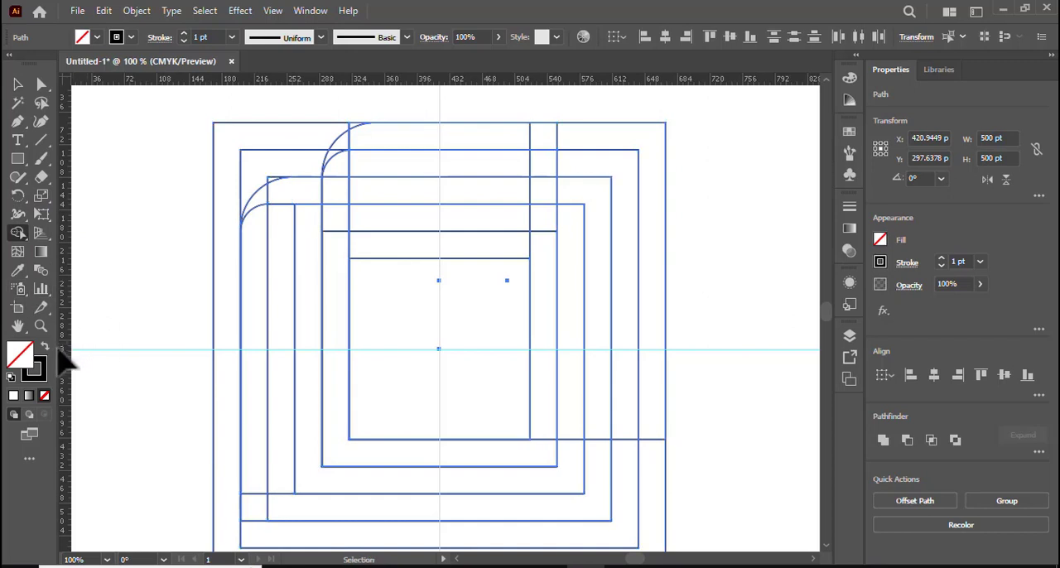
{"action": "key", "text": "shift+x"}
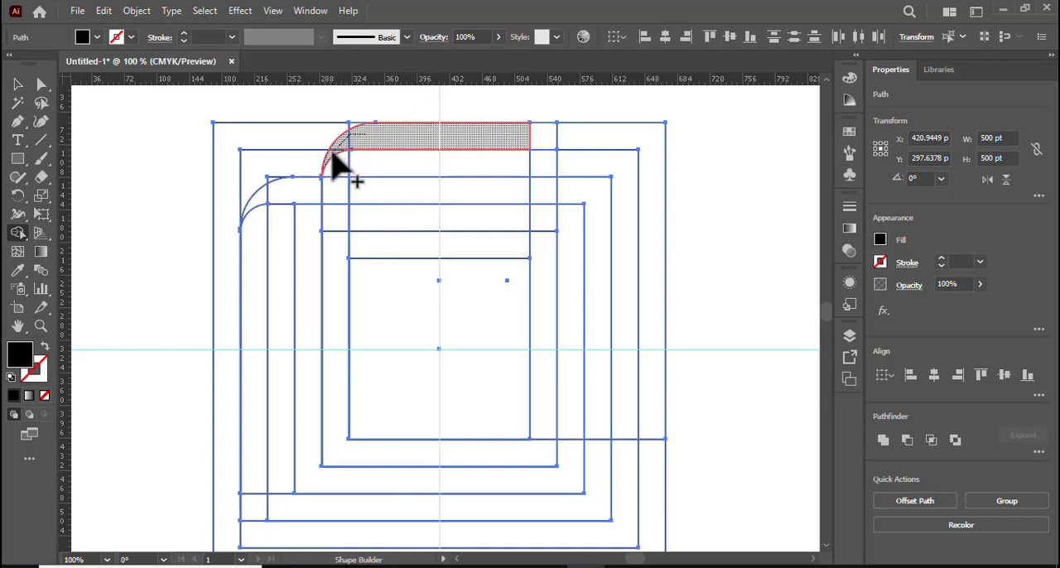
{"action": "mouse_move", "coordinate": [338, 155]}
{"action": "left_mouse_down"}
{"action": "mouse_move", "coordinate": [398, 141]}
{"action": "mouse_move", "coordinate": [536, 143]}
{"action": "mouse_move", "coordinate": [543, 247]}
{"action": "left_mouse_up"}
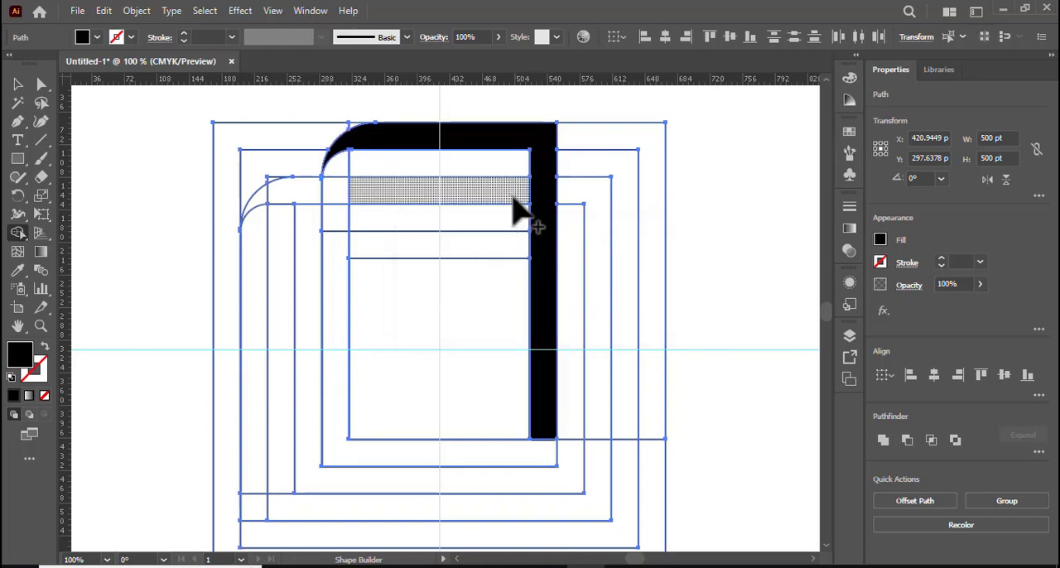
Merge the second curved band into one black shape and fill the straight strips directly above and below it with Shape Builder.
{"action": "mouse_move", "coordinate": [508, 197]}
{"action": "left_mouse_down"}
{"action": "mouse_move", "coordinate": [288, 185]}
{"action": "mouse_move", "coordinate": [258, 197]}
{"action": "mouse_move", "coordinate": [290, 199]}
{"action": "left_mouse_up"}
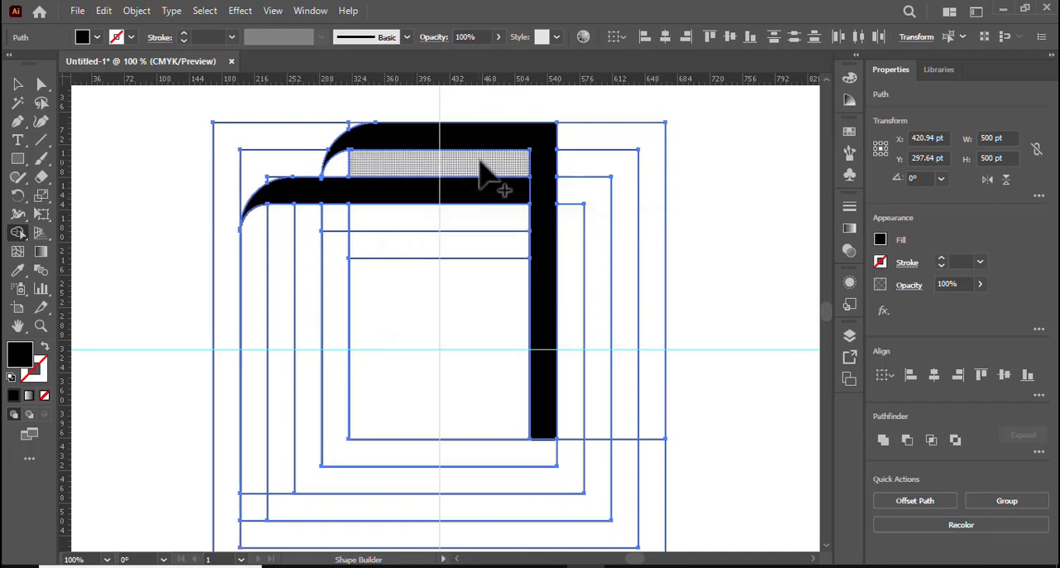
{"action": "left_click", "coordinate": [454, 181]}
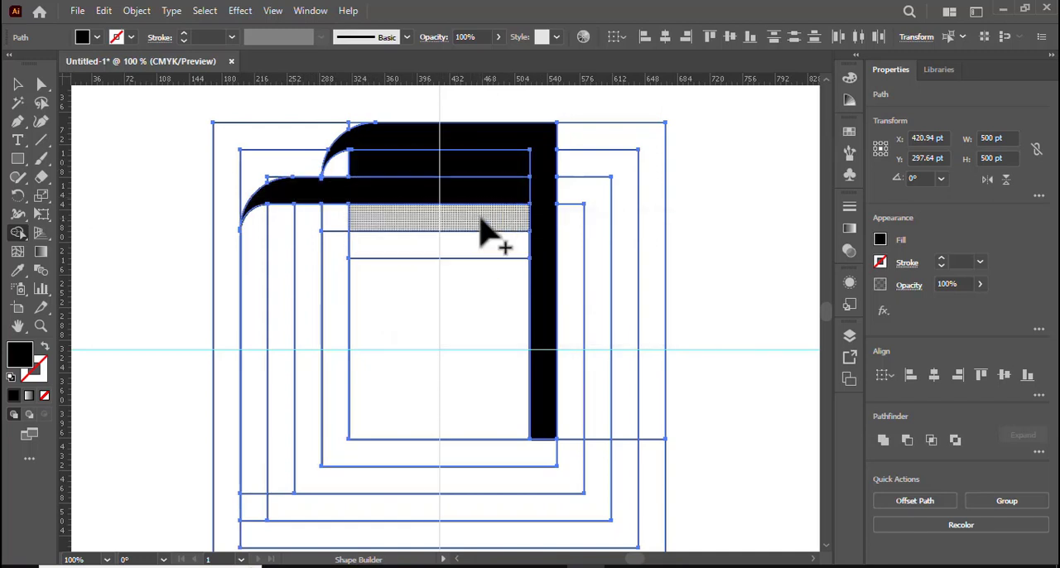
{"action": "left_click", "coordinate": [421, 221]}
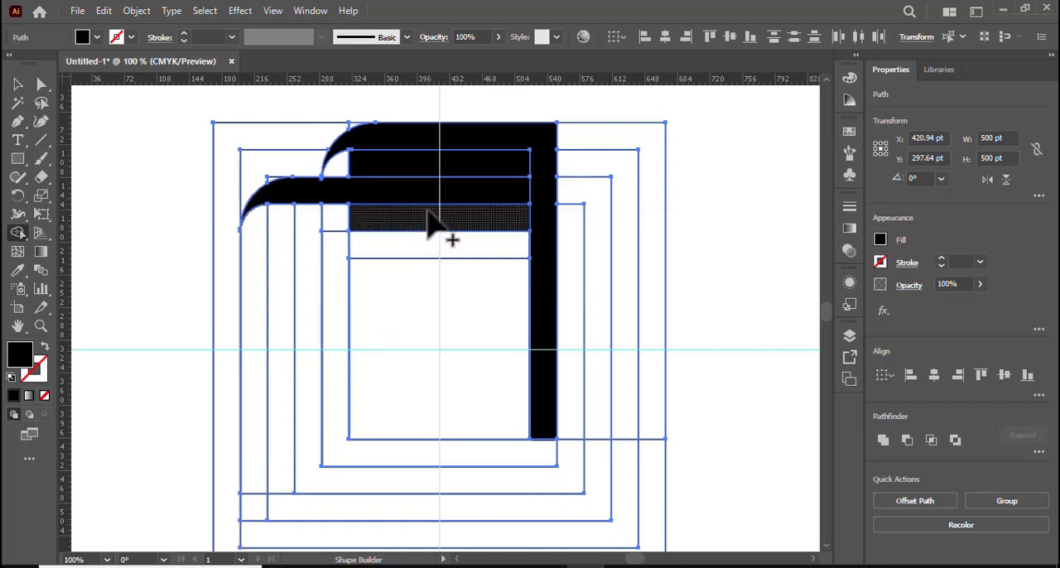
Select the leftover unfilled outlines with the Magic Wand and delete them, keeping only the black shapes.
{"action": "key", "text": "v"}
{"action": "left_click", "coordinate": [19, 104]}
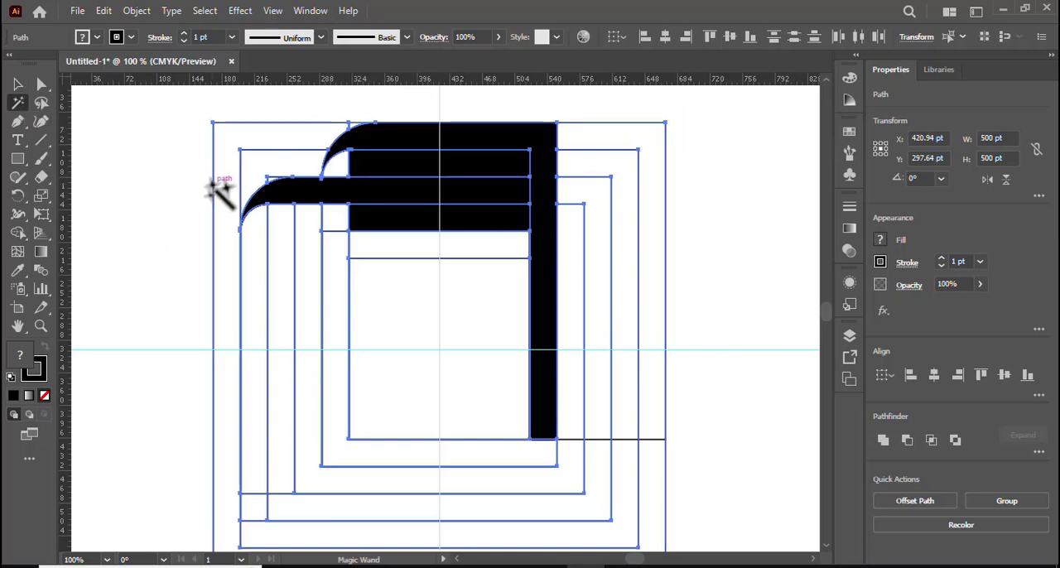
{"action": "left_click", "coordinate": [212, 189]}
{"action": "key", "text": "Delete"}
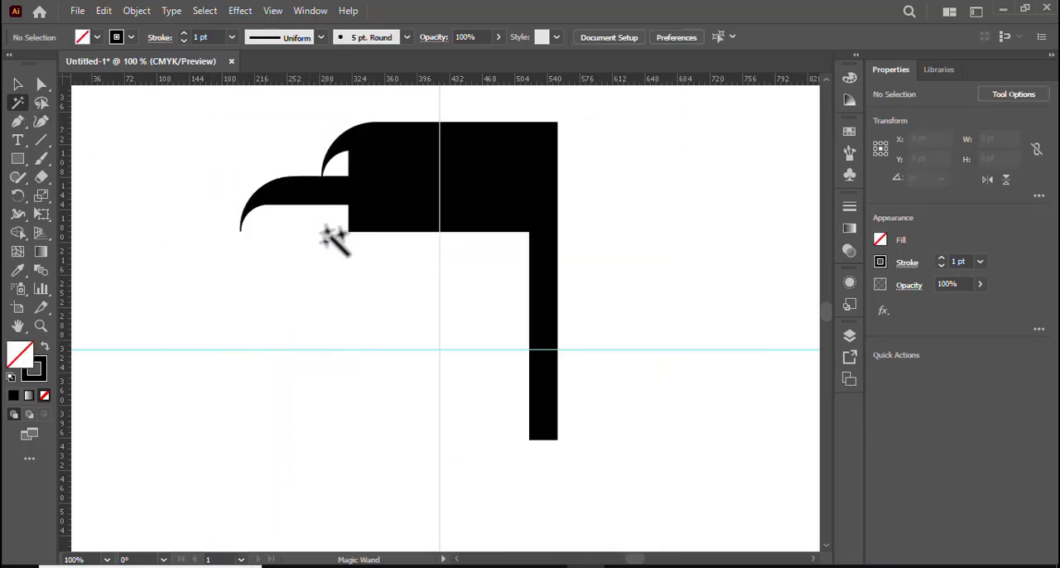
Remove the stroke from all the black shapes, including the two inner strips, and clear the selection.
{"action": "left_click", "coordinate": [18, 86]}
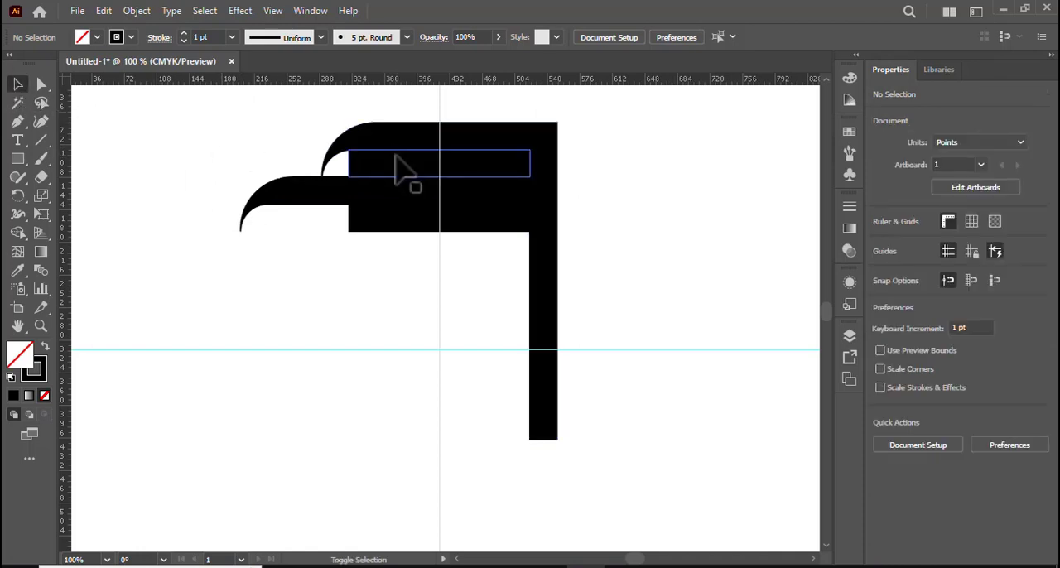
{"action": "left_click", "coordinate": [396, 166]}
{"action": "left_click", "coordinate": [398, 222], "text": "shift"}
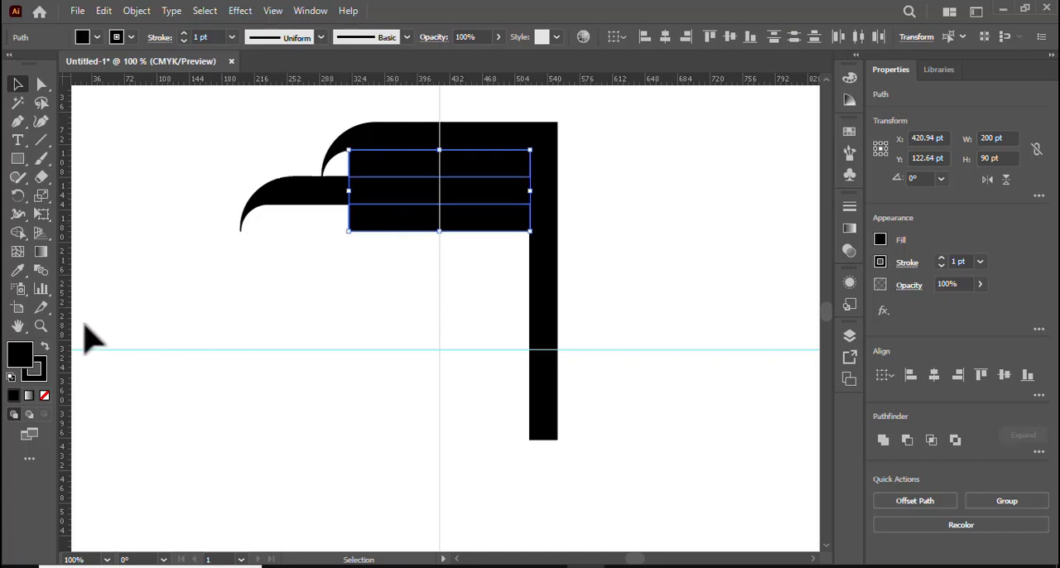
{"action": "left_click_drag", "start_coordinate": [189, 110], "coordinate": [358, 257]}
{"action": "left_click", "coordinate": [46, 396]}
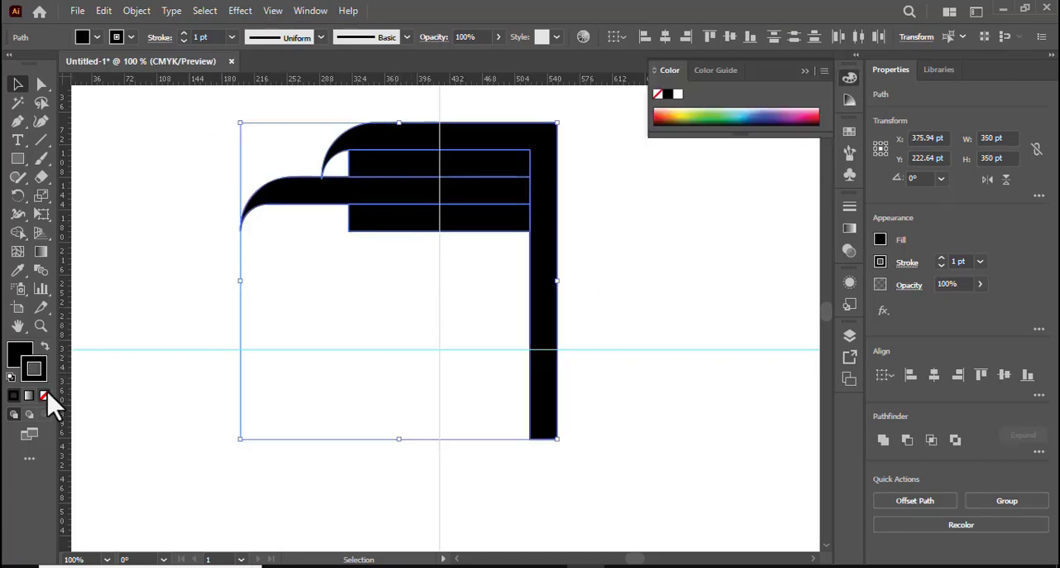
{"action": "left_click", "coordinate": [312, 226]}
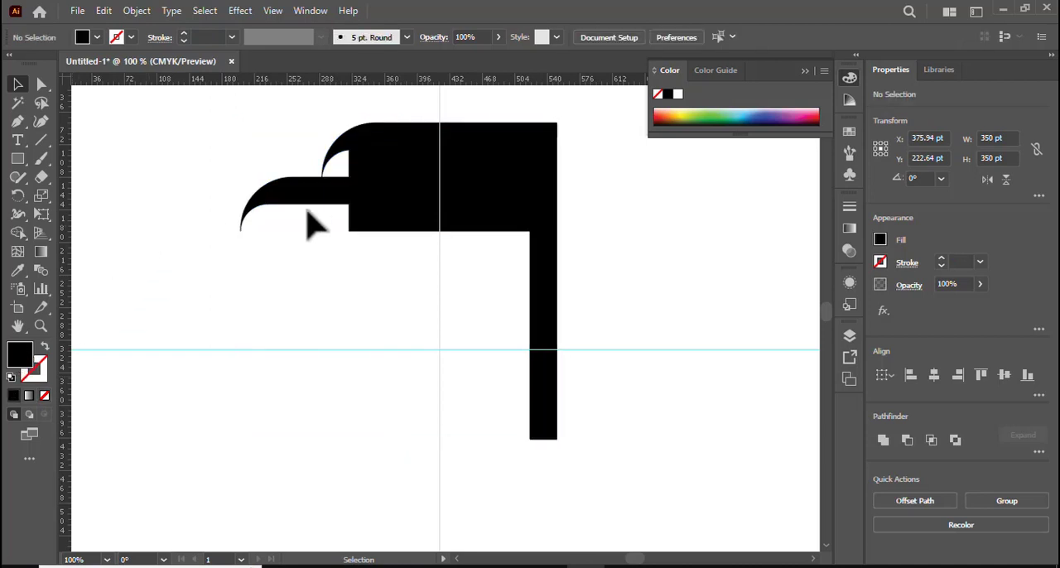
Fill the two 200 by 30 pt strips above and below the second band with a white-to-black linear gradient.
{"action": "left_click", "coordinate": [404, 162]}
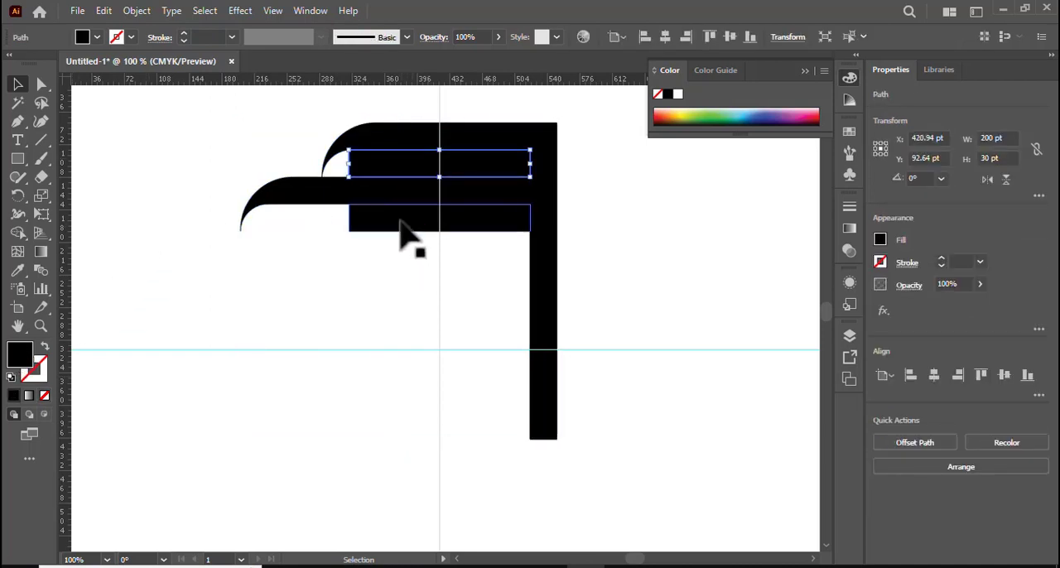
{"action": "left_click", "coordinate": [400, 222], "text": "shift"}
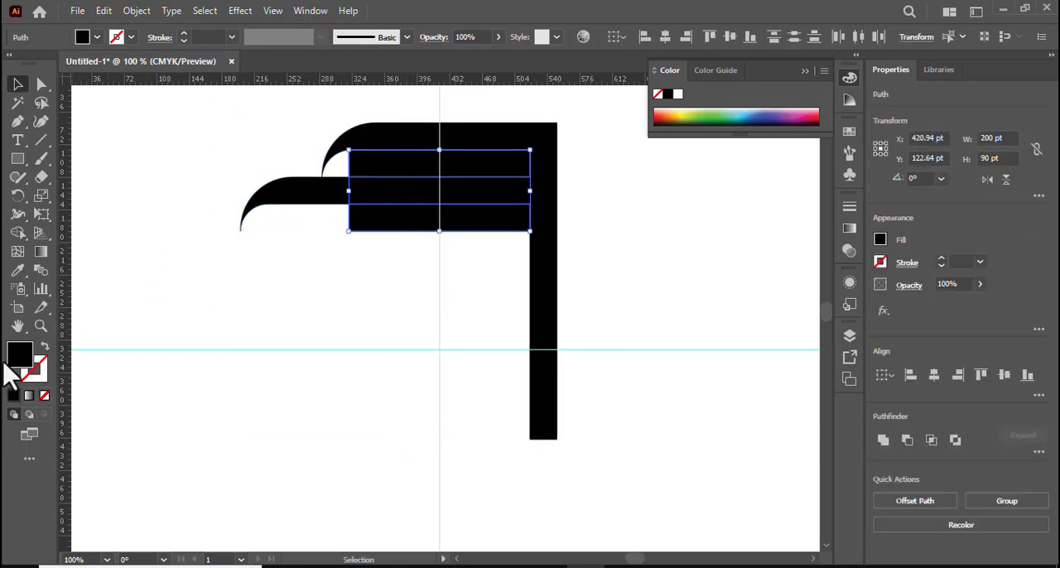
{"action": "left_click", "coordinate": [29, 395]}
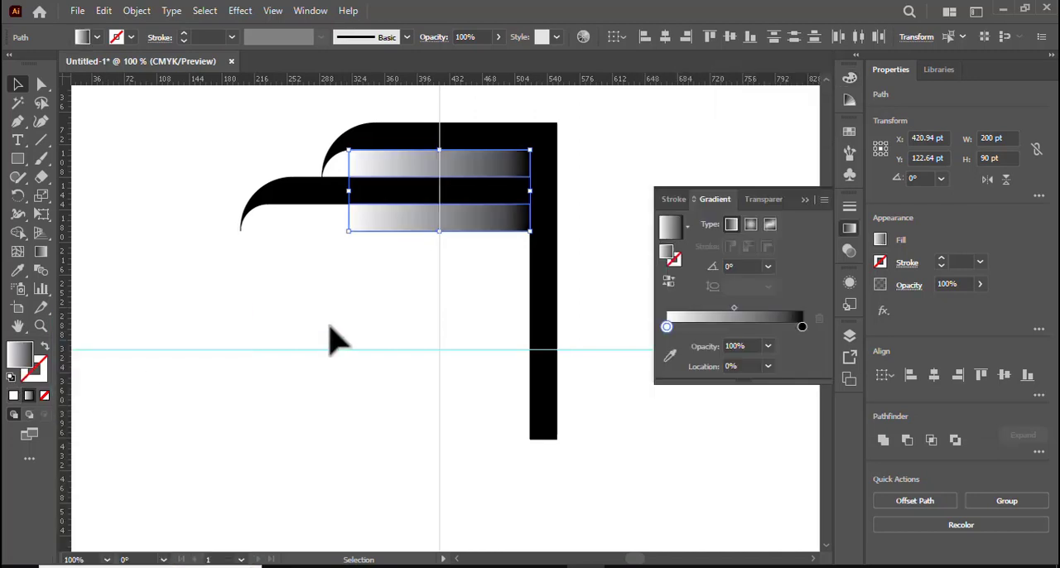
Try several swatches for the dark end of the strips' gradient, settle on dark brown, and close the gradient settings.
{"action": "double_click", "coordinate": [802, 327]}
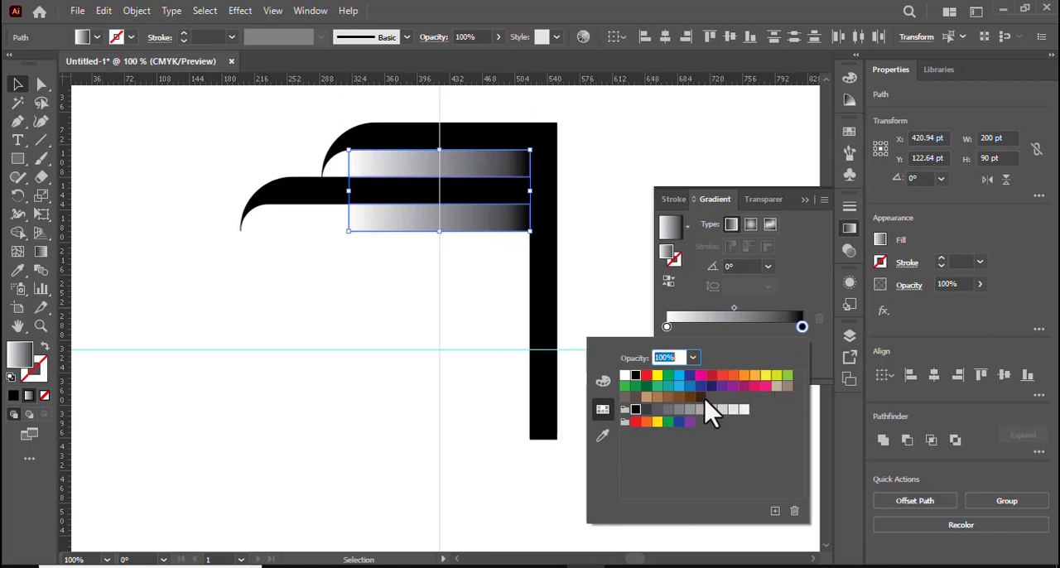
{"action": "left_click", "coordinate": [680, 398]}
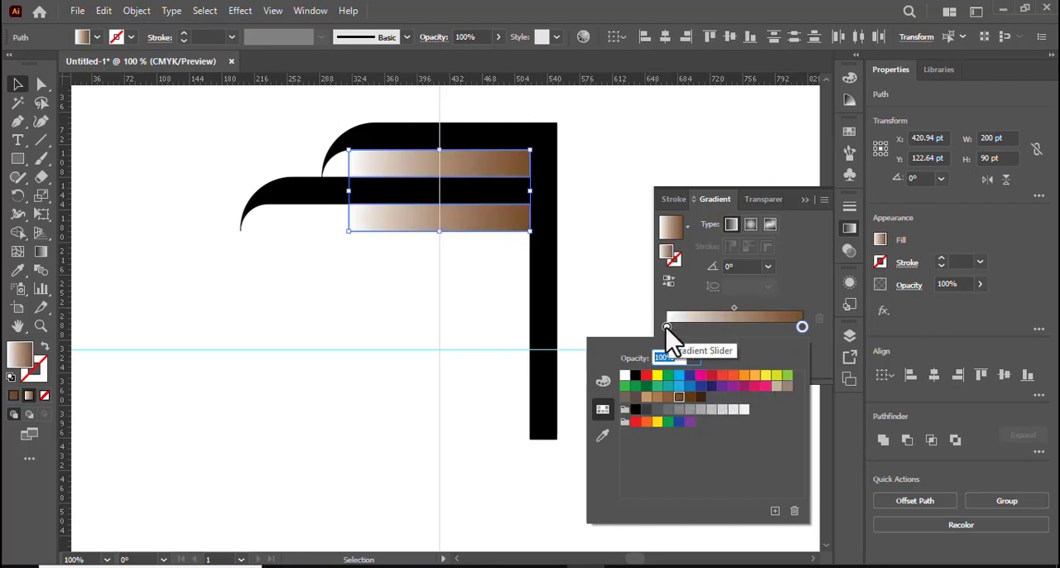
{"action": "left_click", "coordinate": [668, 399]}
{"action": "left_click", "coordinate": [657, 398]}
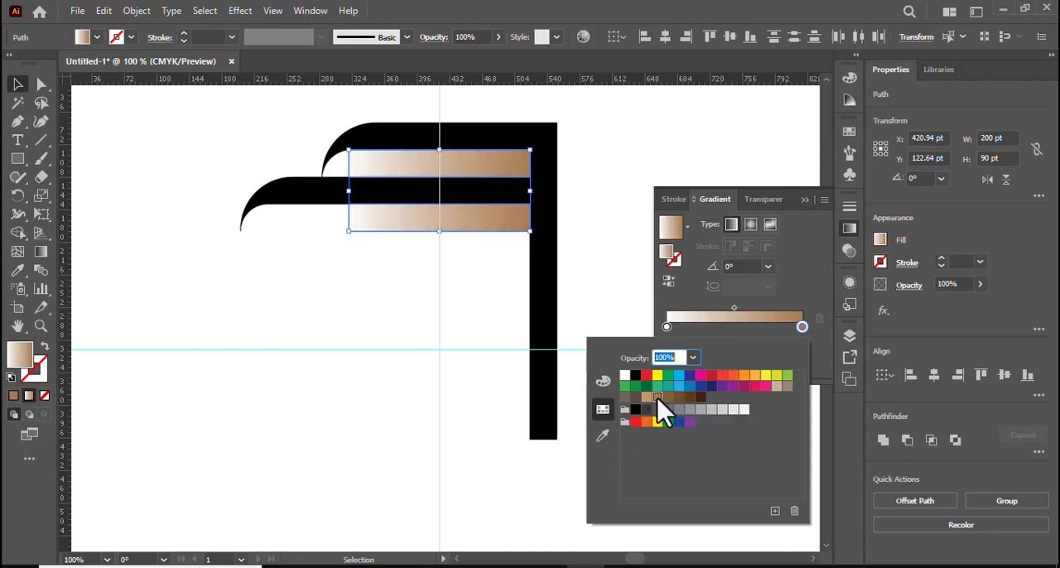
{"action": "left_click", "coordinate": [647, 397]}
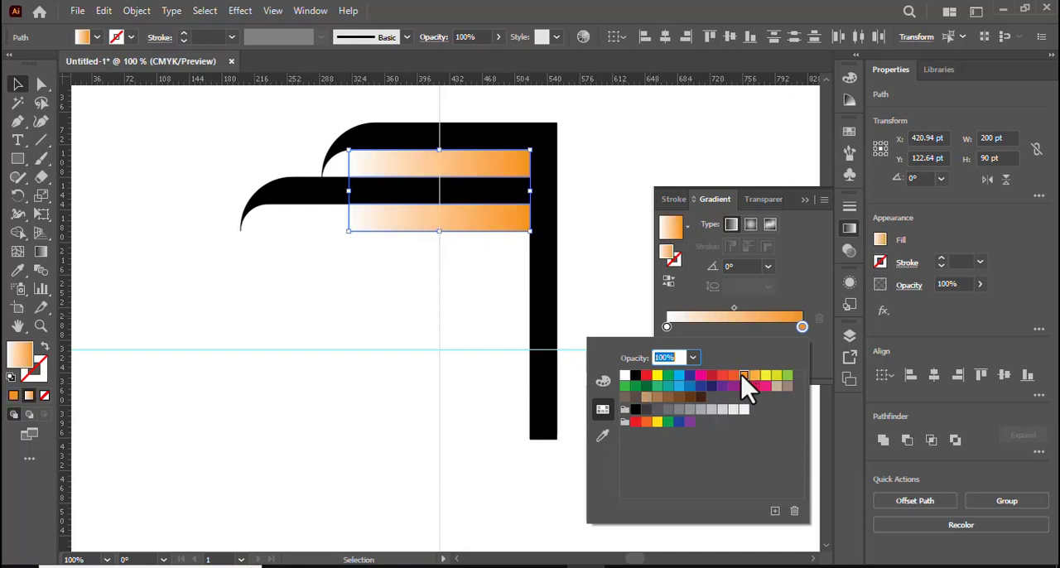
{"action": "left_click", "coordinate": [680, 399]}
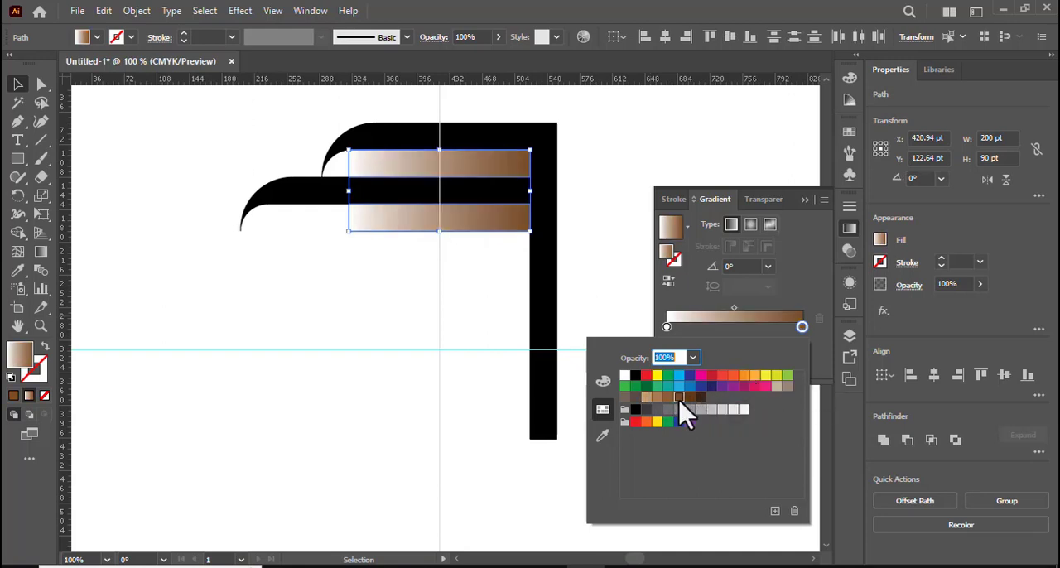
{"action": "left_click", "coordinate": [816, 217]}
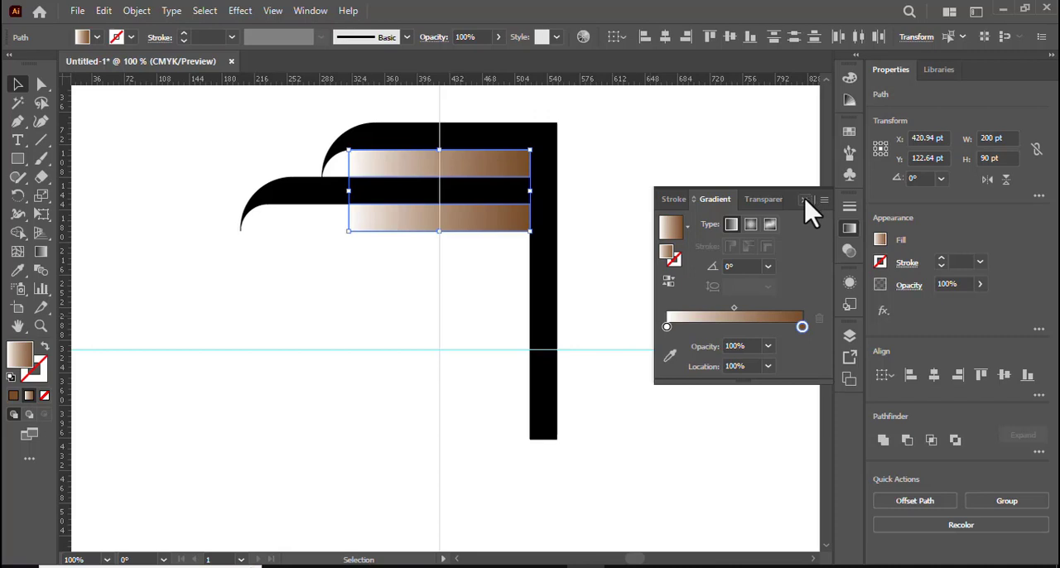
{"action": "left_click", "coordinate": [805, 199]}
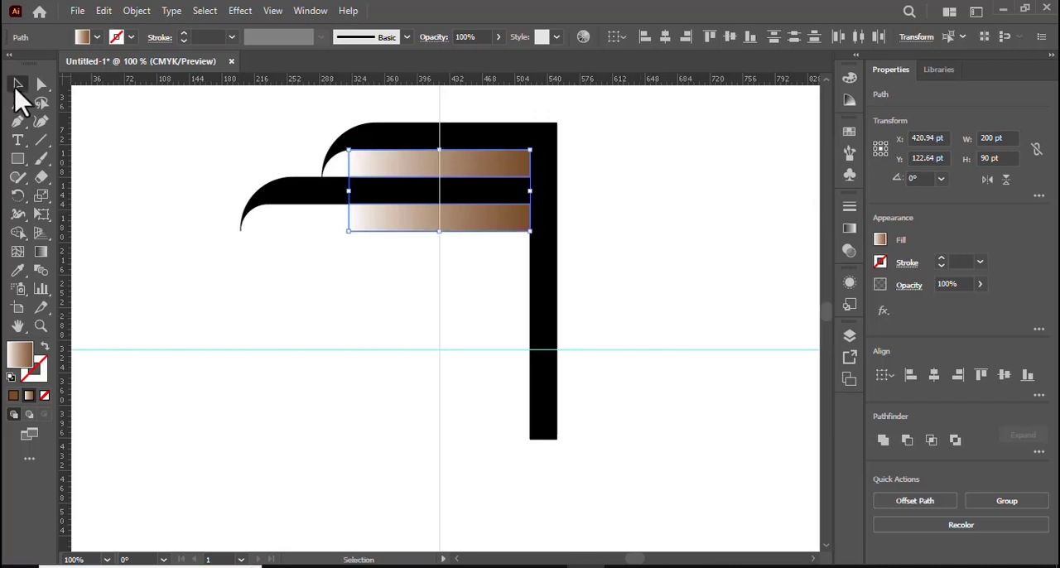
Copy the whole arm rotated 90° around the guides' intersection and repeat the transformation twice to complete the four-sided design.
{"action": "left_click", "coordinate": [17, 85]}
{"action": "left_click_drag", "start_coordinate": [185, 113], "coordinate": [394, 252]}
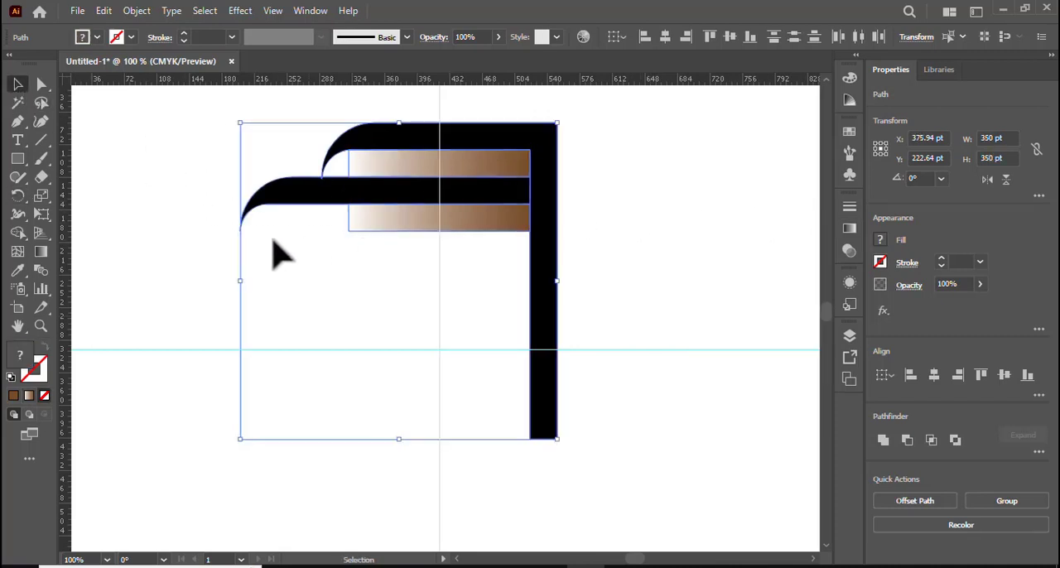
{"action": "left_click", "coordinate": [18, 196]}
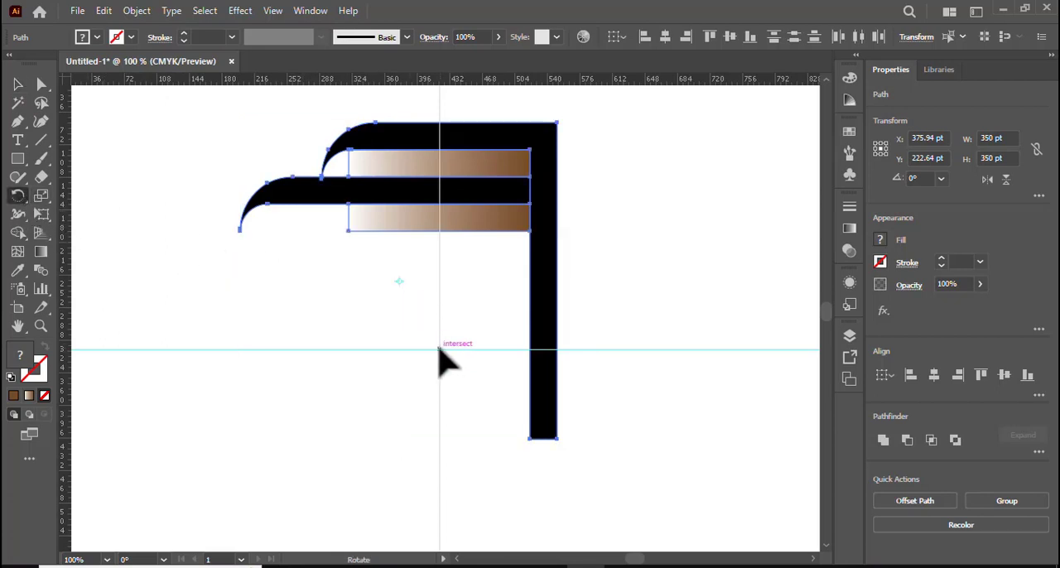
{"action": "left_click", "coordinate": [439, 350], "text": "alt"}
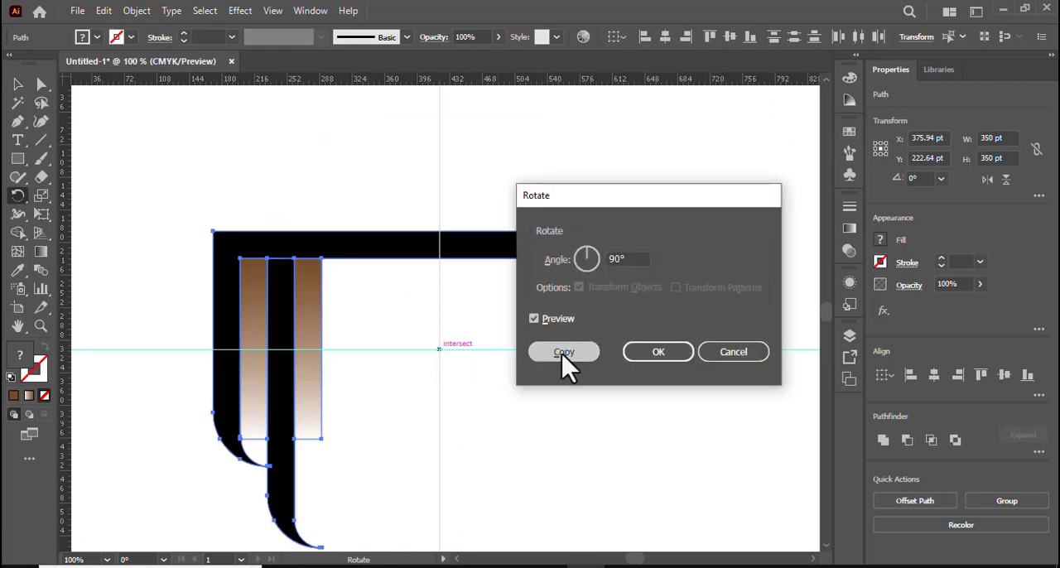
{"action": "left_click", "coordinate": [569, 356]}
{"action": "key", "text": "ctrl+d"}
{"action": "key", "text": "ctrl+d"}
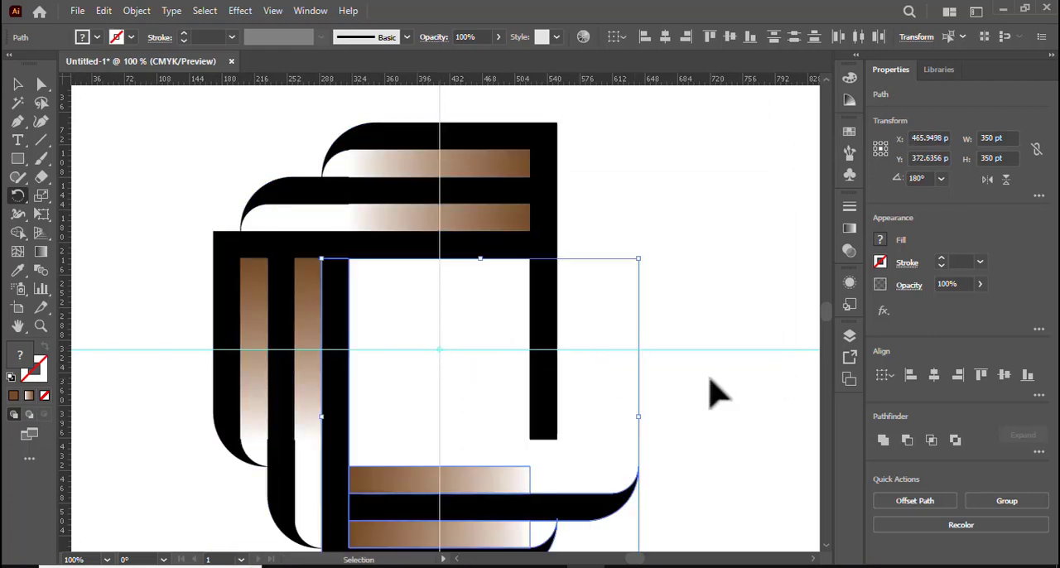
Group all four arms of the design into one object and clear the selection.
{"action": "scroll", "coordinate": [168, 189], "scroll_direction": "down", "scroll_amount": 1}
{"action": "key", "text": "v"}
{"action": "left_click_drag", "start_coordinate": [157, 164], "coordinate": [690, 426]}
{"action": "right_click", "coordinate": [537, 358]}
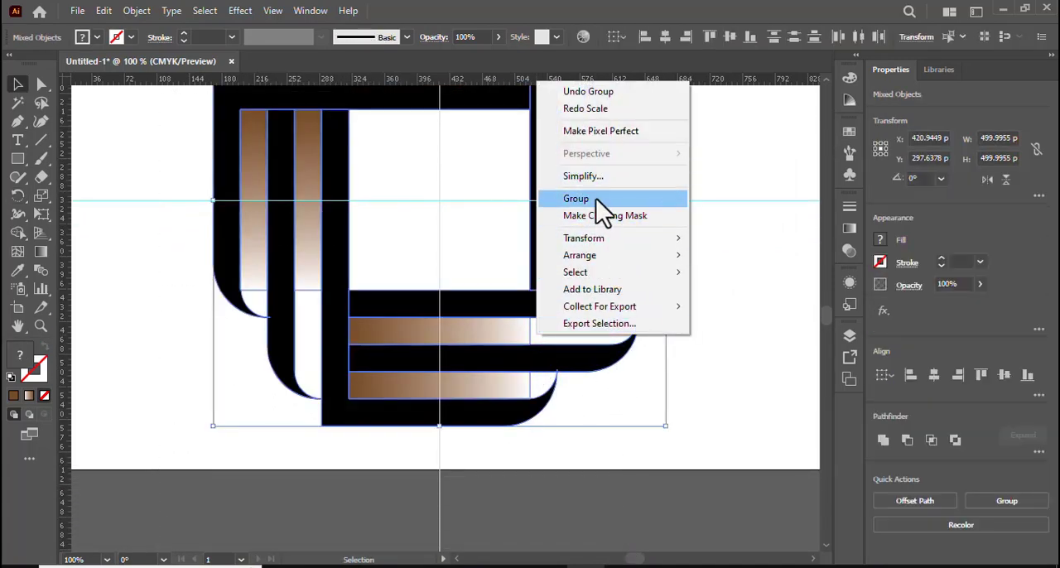
{"action": "left_click", "coordinate": [595, 198]}
{"action": "scroll", "coordinate": [662, 343], "scroll_direction": "up", "scroll_amount": 4}
{"action": "left_click", "coordinate": [674, 213]}
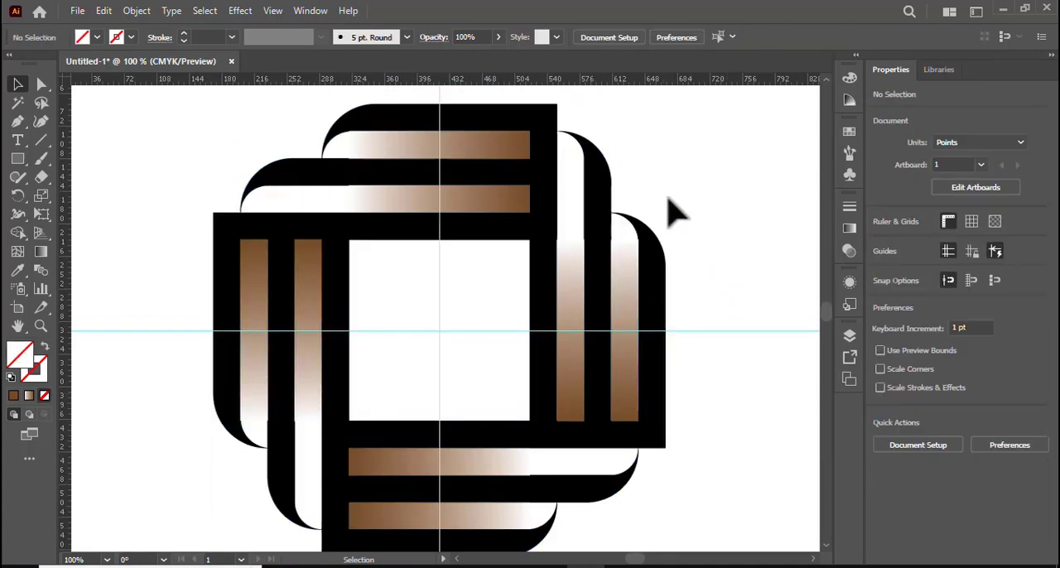
Scale the grouped design down proportionally around its center to about 387 by 387 pt.
{"action": "left_click", "coordinate": [396, 162]}
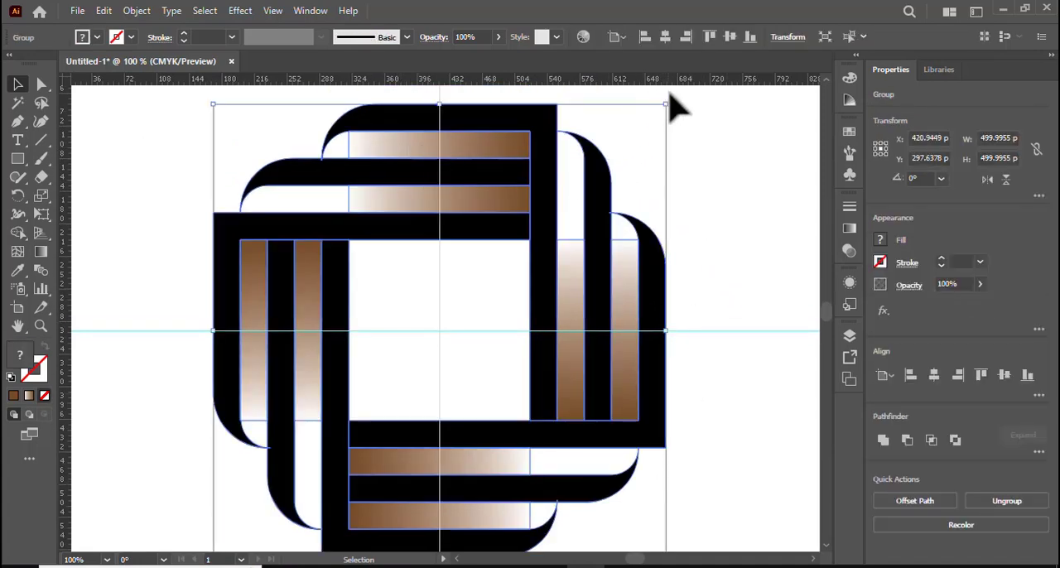
{"action": "left_click_drag", "start_coordinate": [668, 108], "coordinate": [614, 155]}
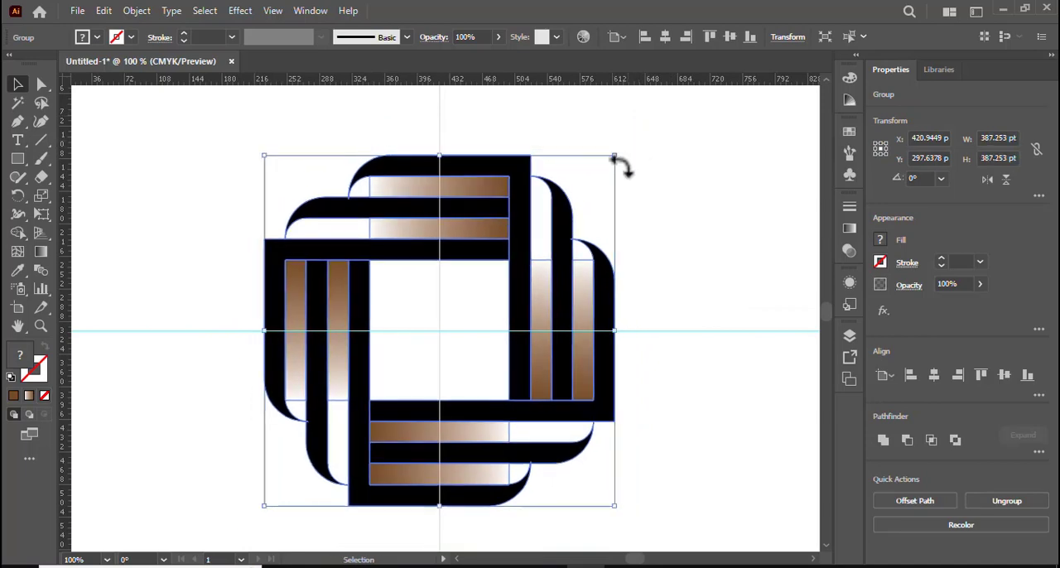
Unlock all locked objects and delete the horizontal and vertical guides crossing the design.
{"action": "left_click", "coordinate": [137, 12]}
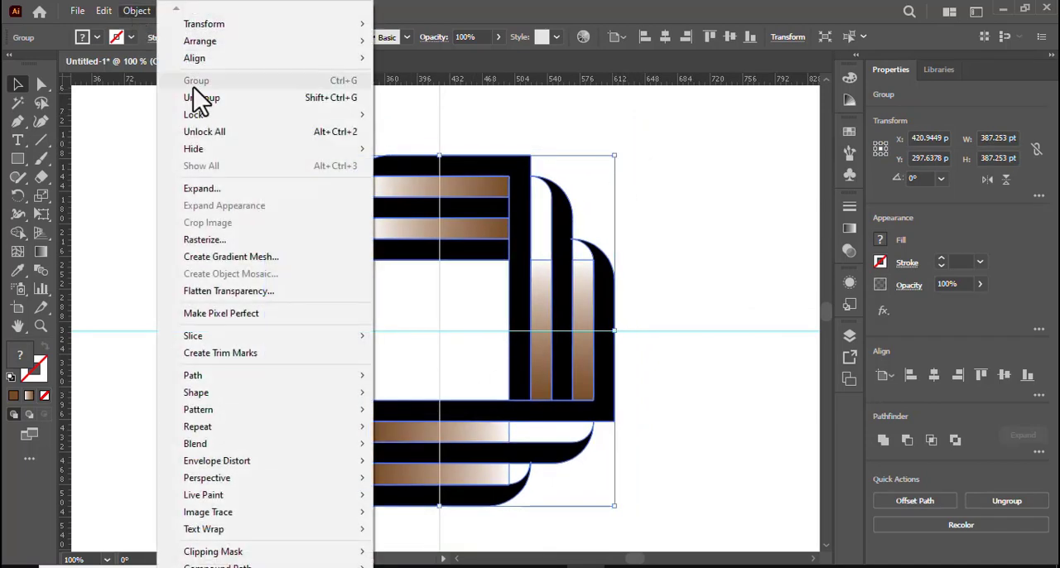
{"action": "left_click", "coordinate": [216, 133]}
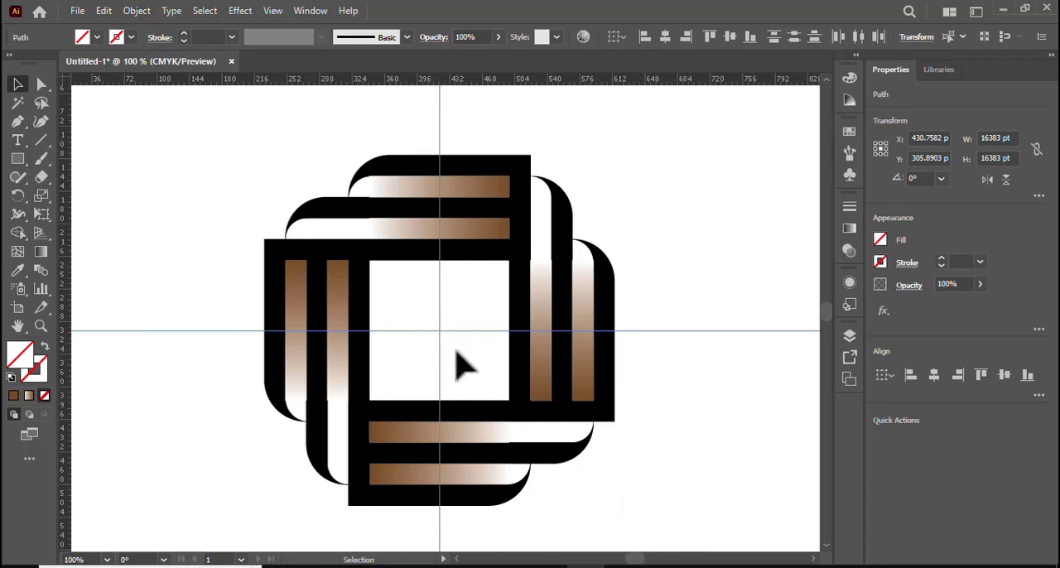
{"action": "key", "text": "Delete"}
Rotate the whole grouped design clockwise into a diamond orientation and clear the selection.
{"action": "left_click_drag", "start_coordinate": [212, 199], "coordinate": [572, 369]}
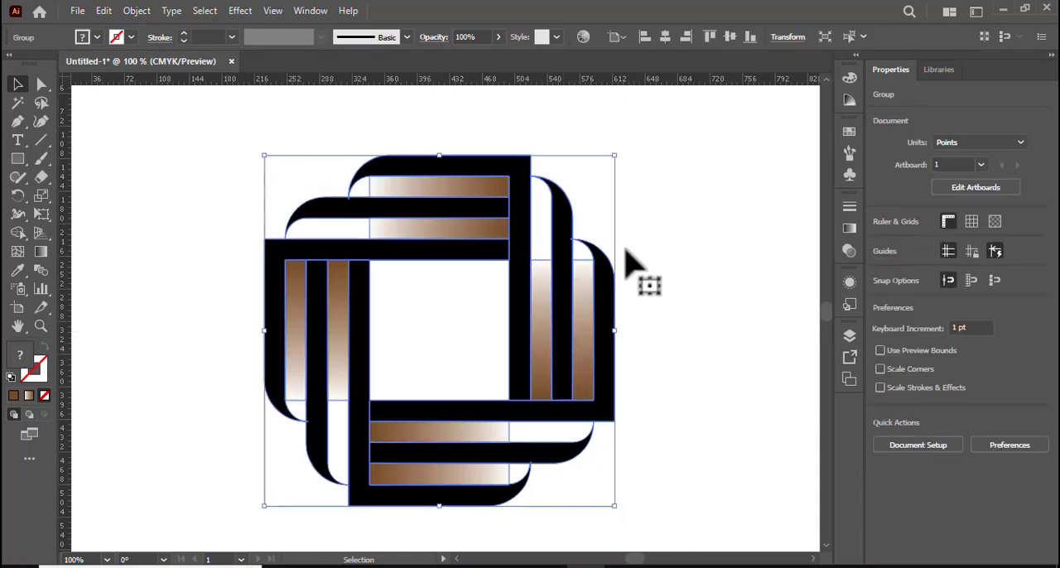
{"action": "left_click_drag", "start_coordinate": [620, 149], "coordinate": [687, 325]}
{"action": "left_click", "coordinate": [713, 348]}
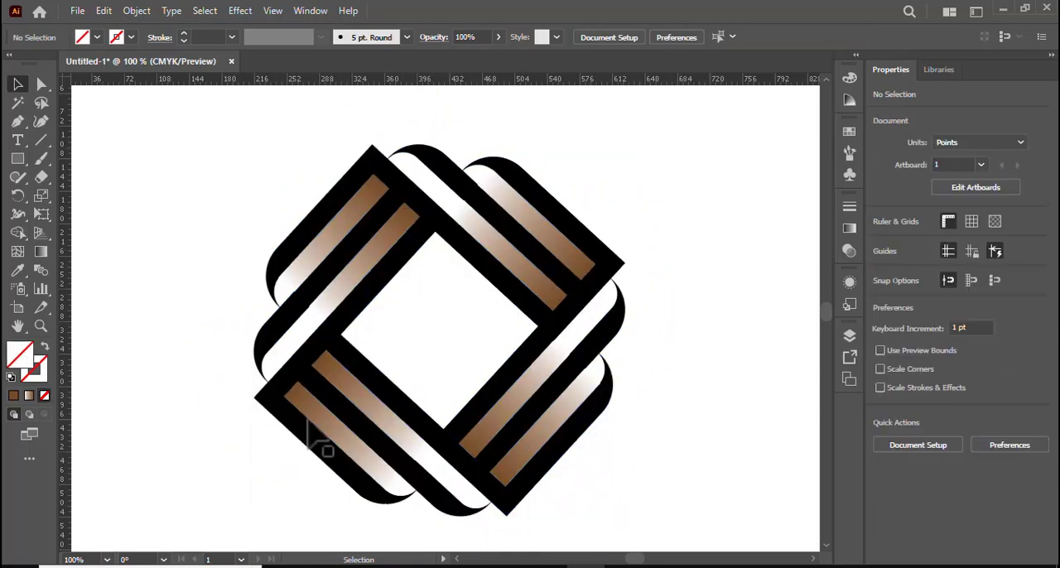